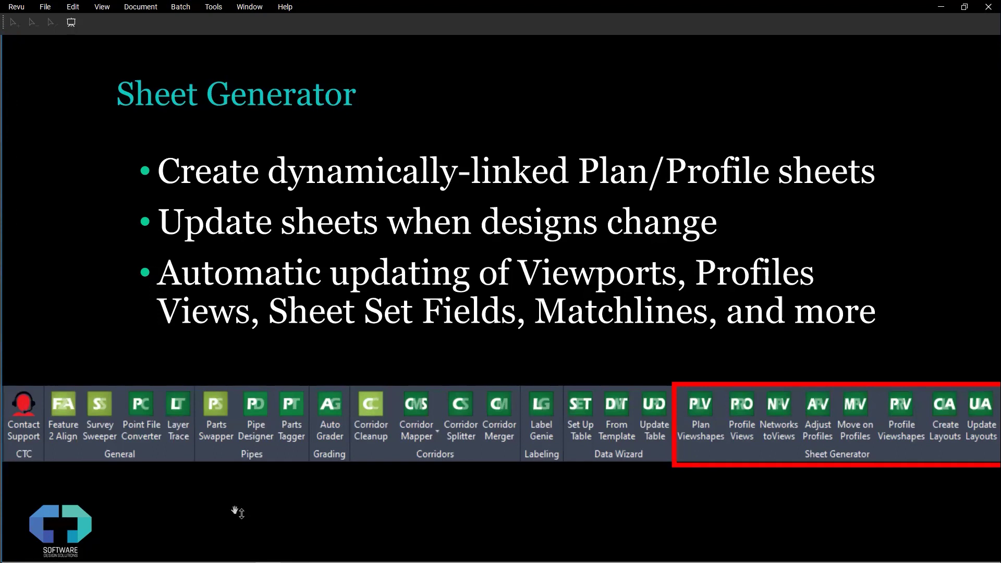
Leave the Sheet Generator slide and start creating plan viewshapes along the Timber Path alignment.
mouse_move(2, 483)
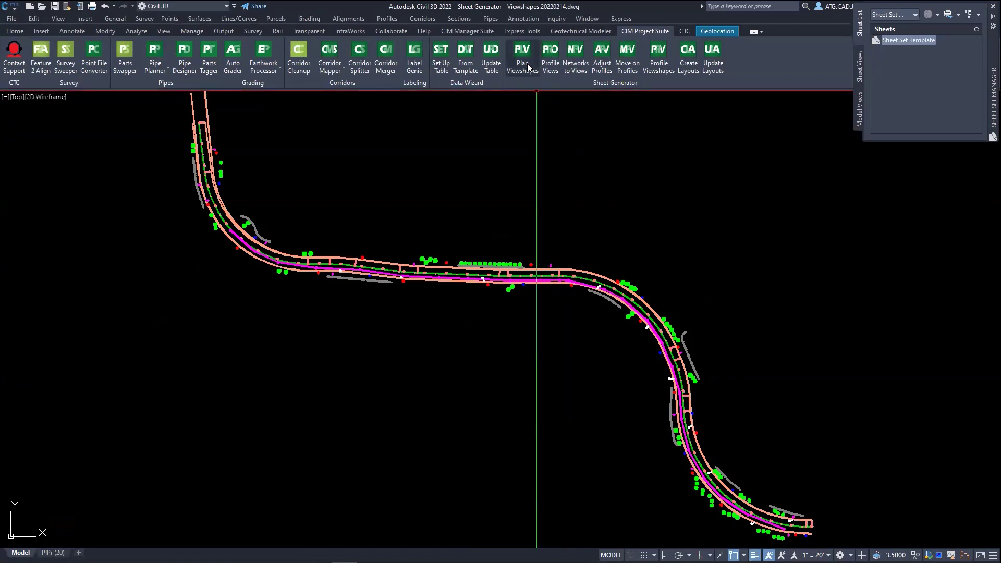
left_click(528, 64)
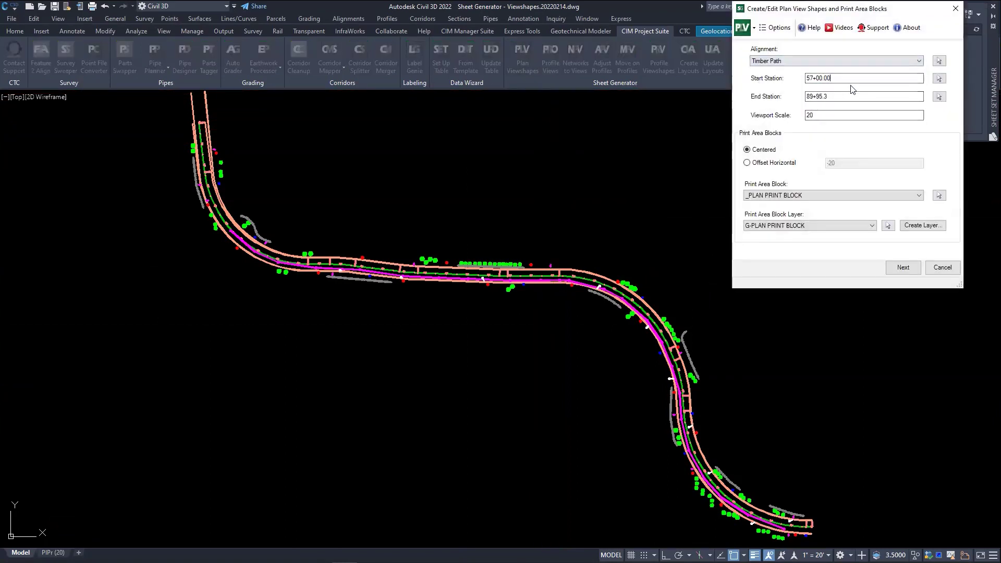
Create Timber Path viewshapes from 57+00.00 to 89+95.3 at scale 20, matchlines 500 apart.
left_click(893, 272)
left_click(904, 268)
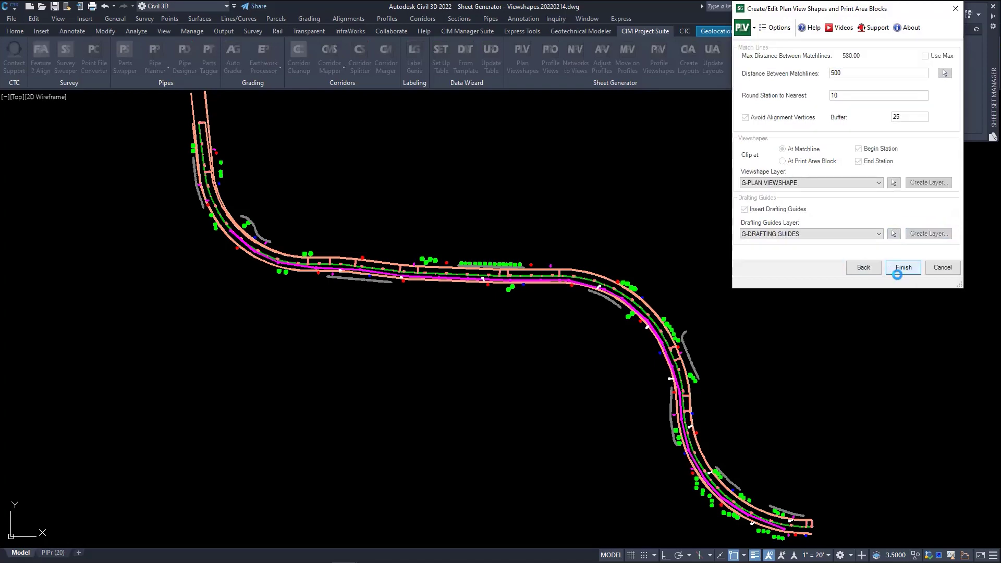
middle_click_drag(721, 326, 538, 279)
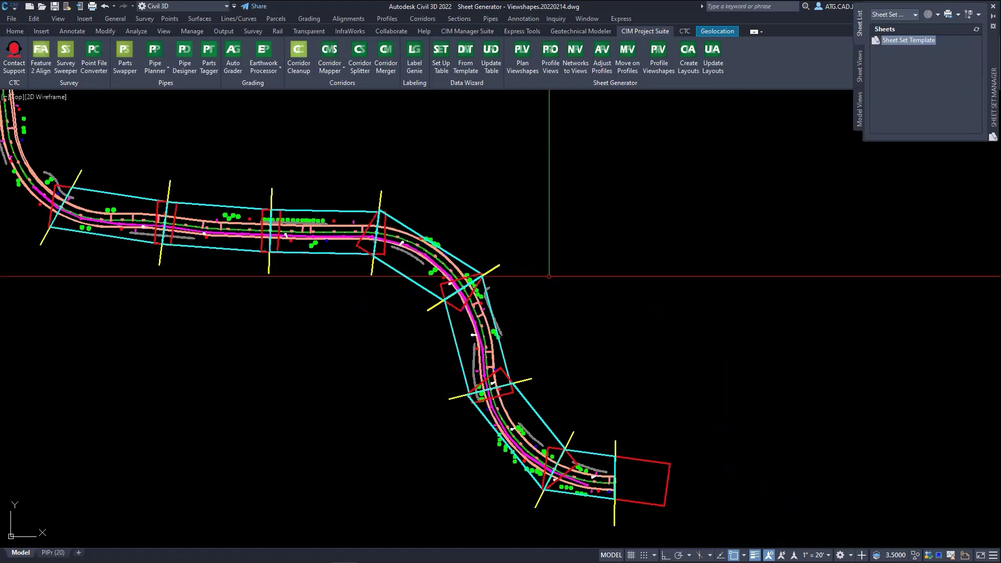
scroll(543, 279, "down", 5)
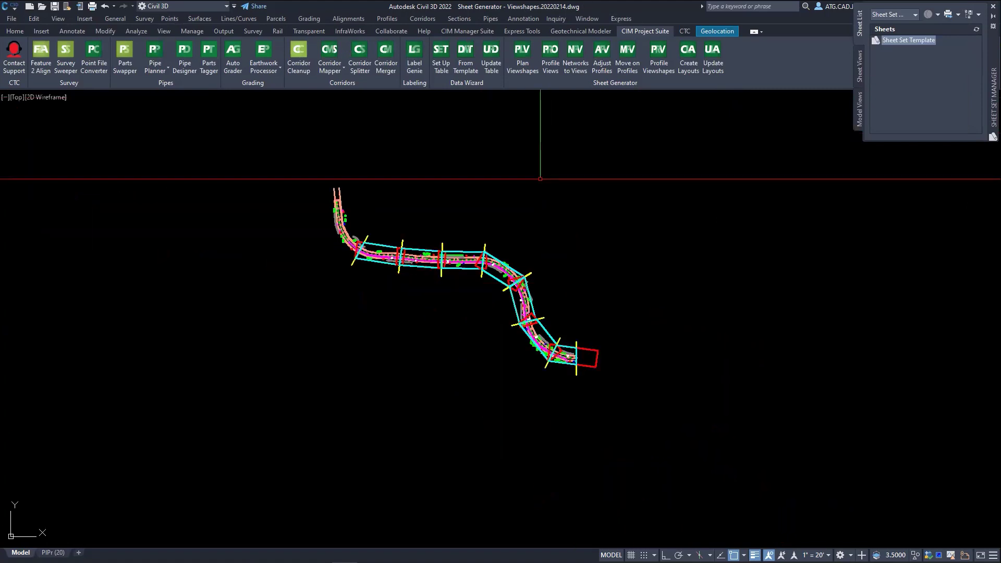
Create 500-foot Timber Path profile views starting at 57+00.00, placed right of the alignment.
left_click(555, 72)
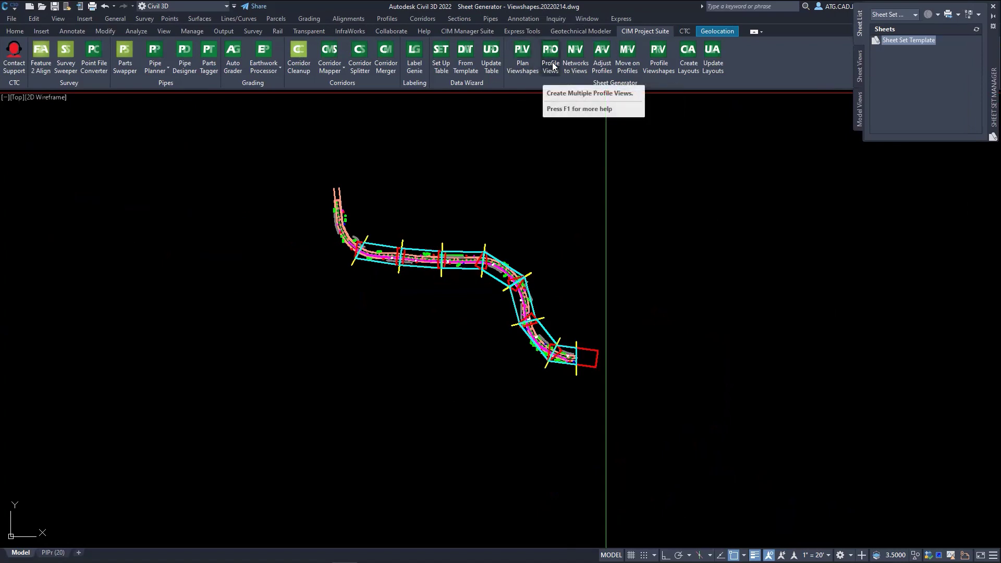
left_click(554, 66)
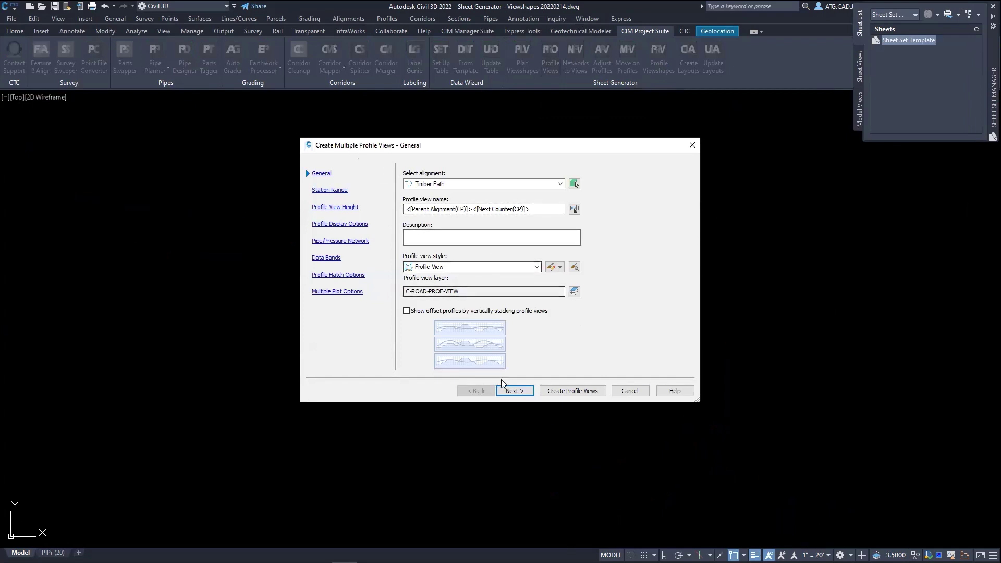
left_click(513, 391)
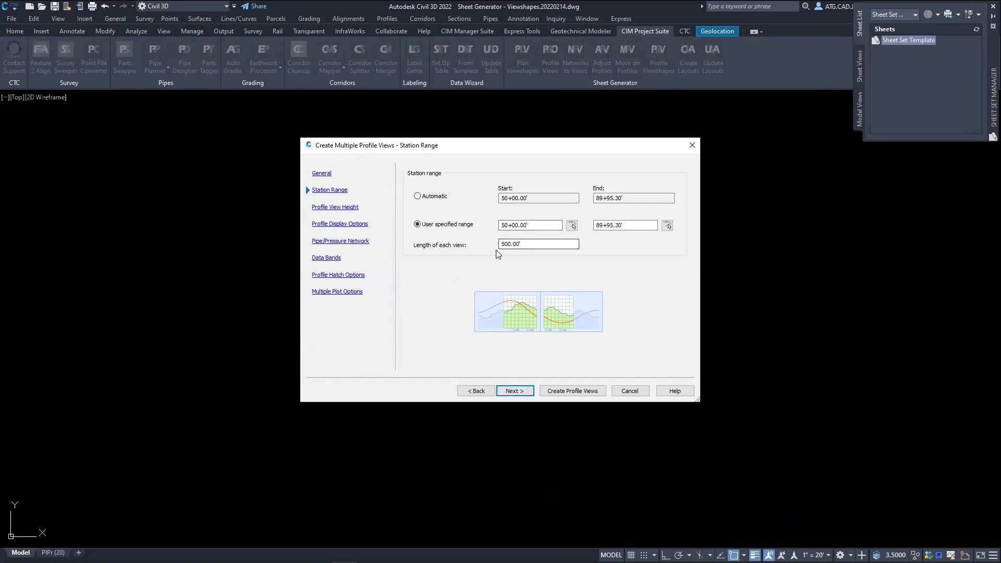
left_click(501, 225)
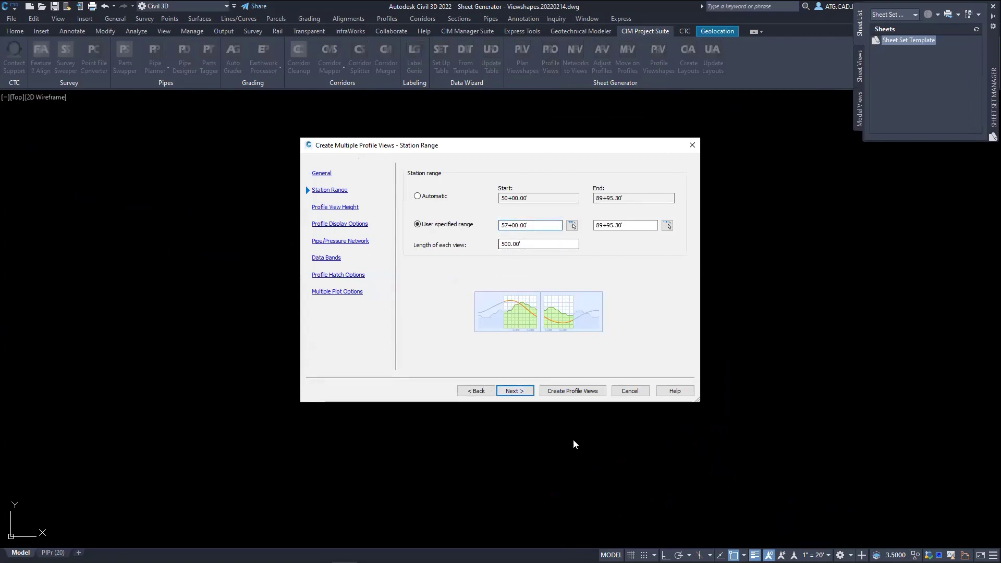
left_click(572, 391)
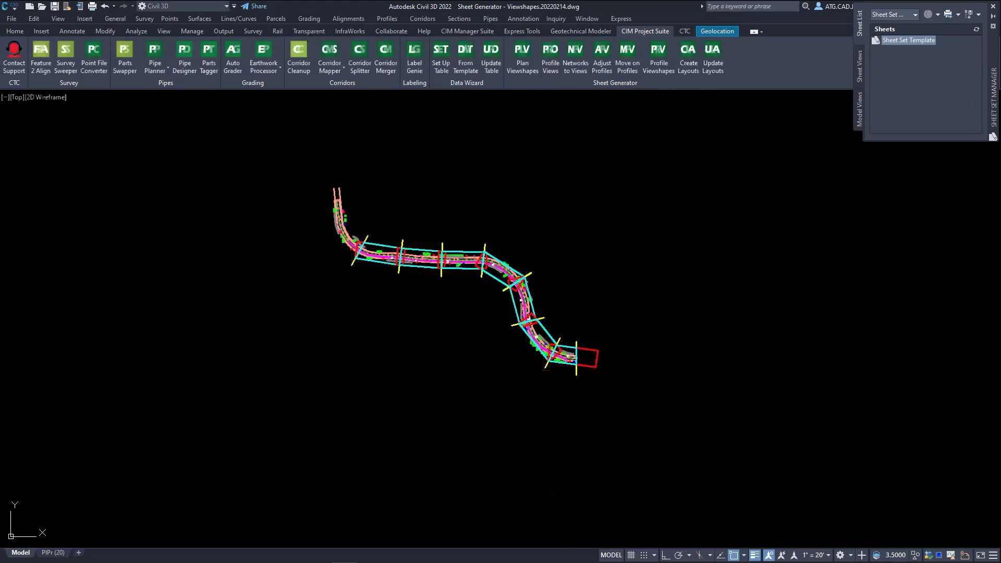
left_click(628, 359)
scroll(678, 350, "up", 6)
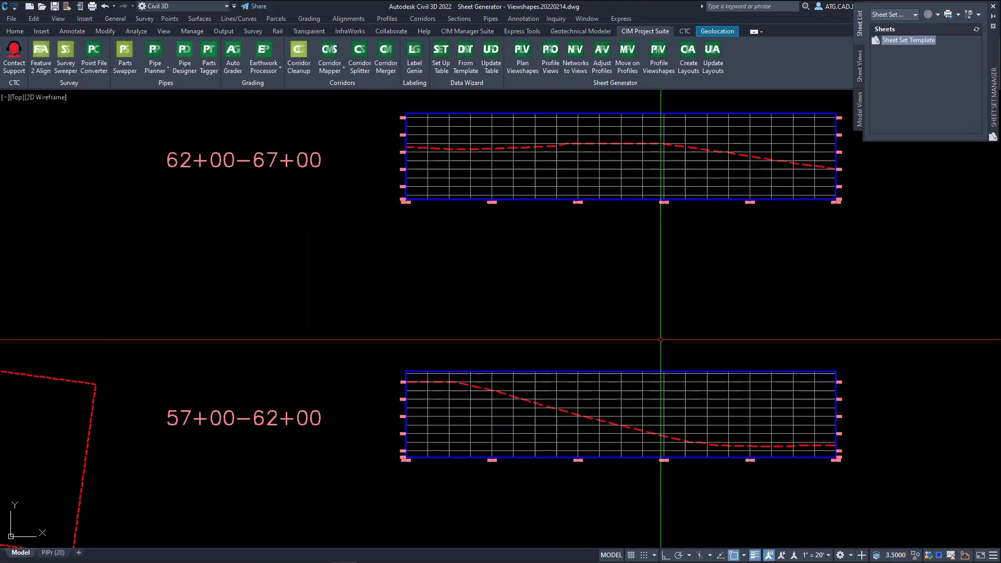
Add the pipe networks to all seven Timber Path profile views with Networks to Views.
scroll(632, 260, "down", 4)
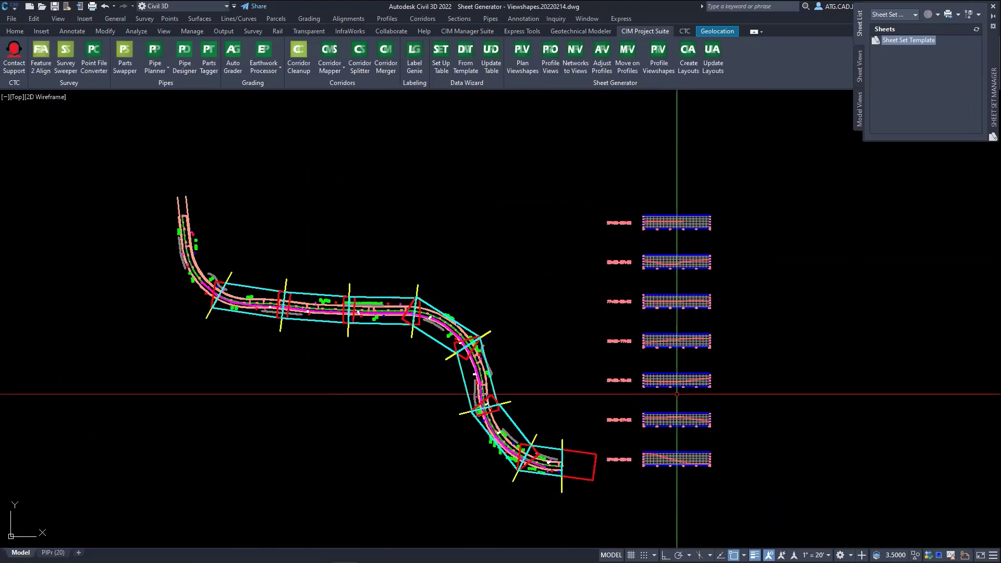
left_click(582, 68)
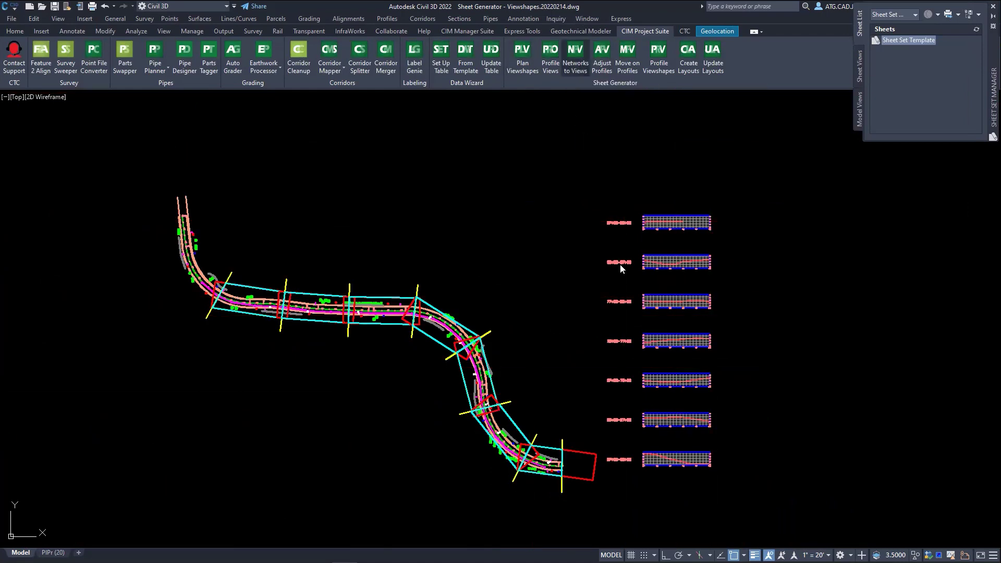
left_click_drag(635, 199, 600, 463)
right_click(641, 403)
left_click(670, 409)
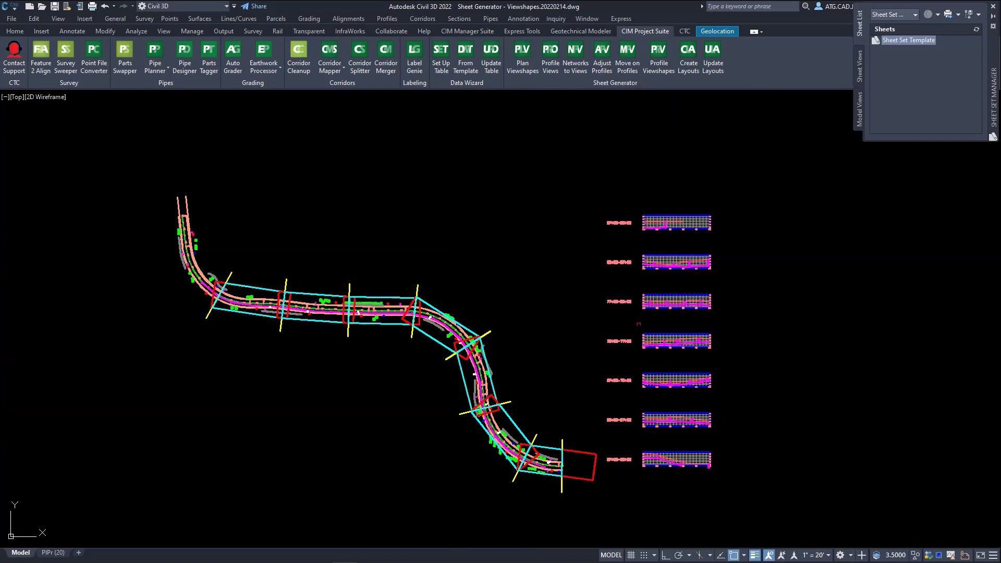
scroll(679, 276, "up", 4)
scroll(657, 252, "up", 4)
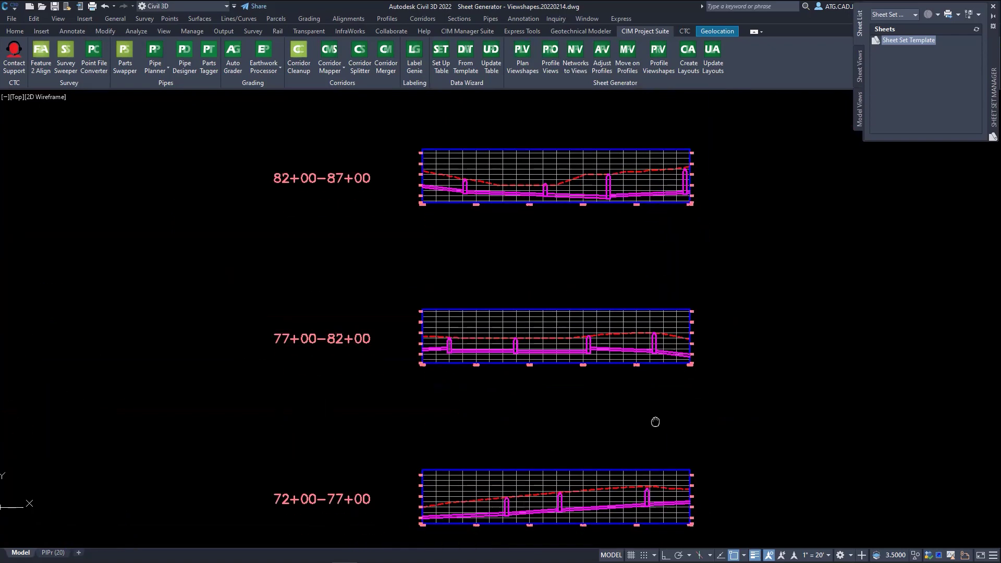
Select the seven profile views for Adjust Profiles, with 25 station buffers and height 70.
mouse_move(664, 474)
middle_mouse_down()
mouse_move(649, 346)
mouse_move(647, 122)
middle_mouse_up()
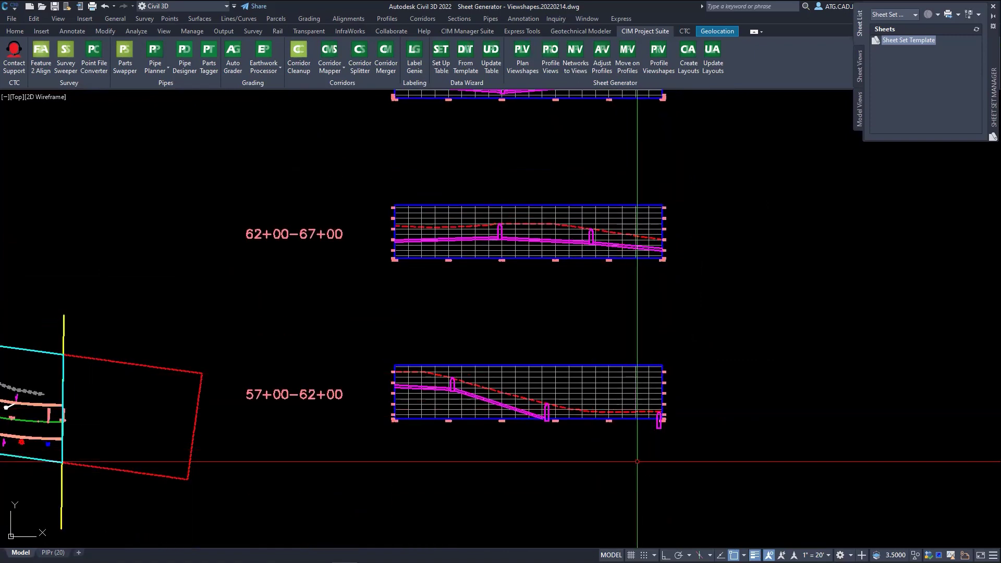
scroll(641, 407, "down", 2)
middle_click_drag(631, 334, 640, 400)
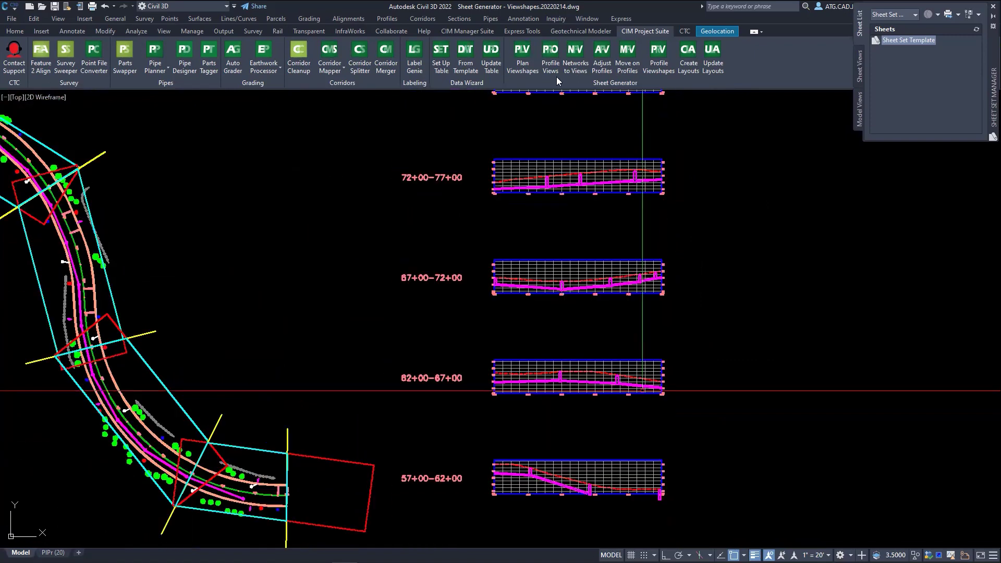
left_click(592, 68)
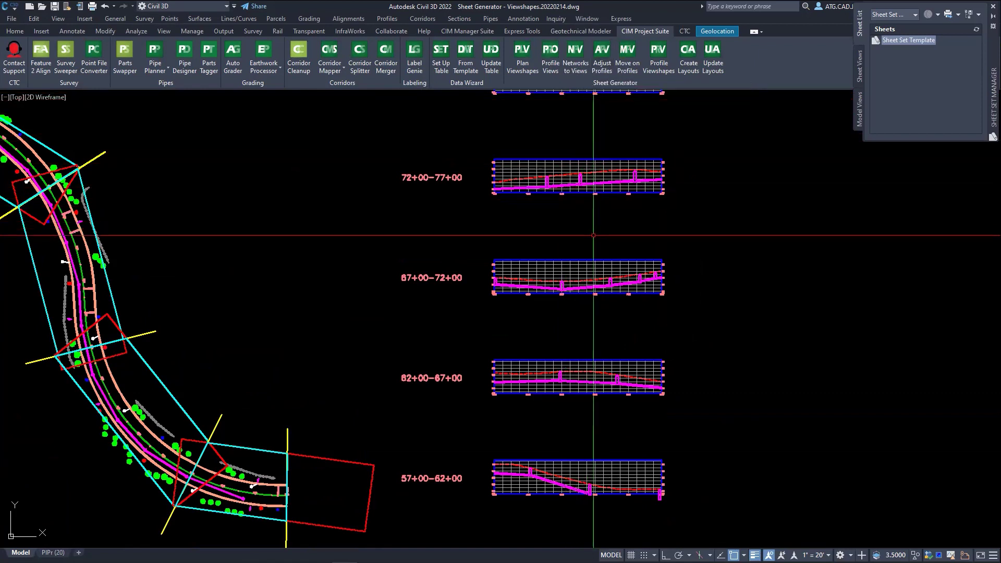
scroll(581, 245, "down", 3)
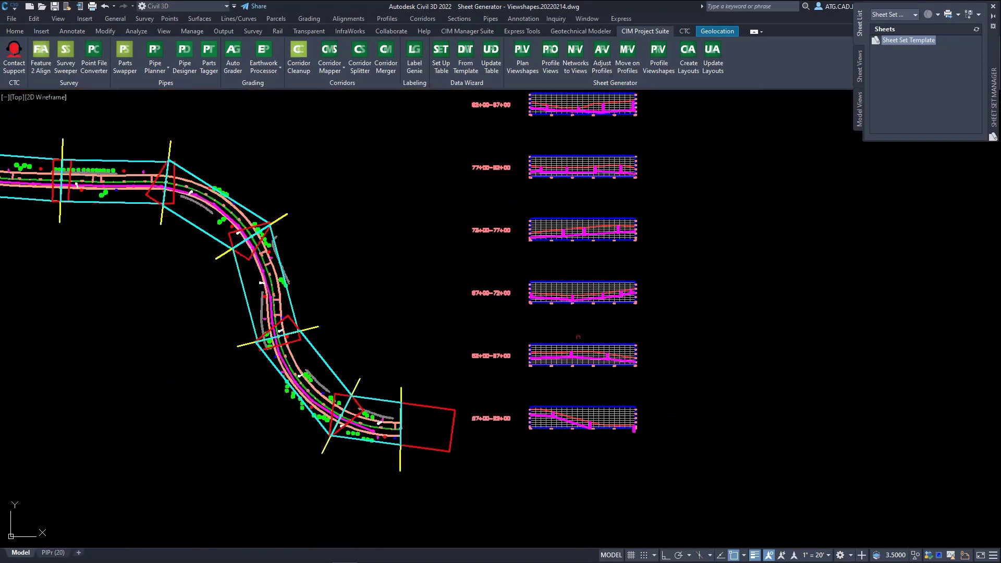
scroll(557, 318, "down", 2)
middle_click_drag(557, 319, 561, 327)
left_click(609, 414)
left_click(532, 139)
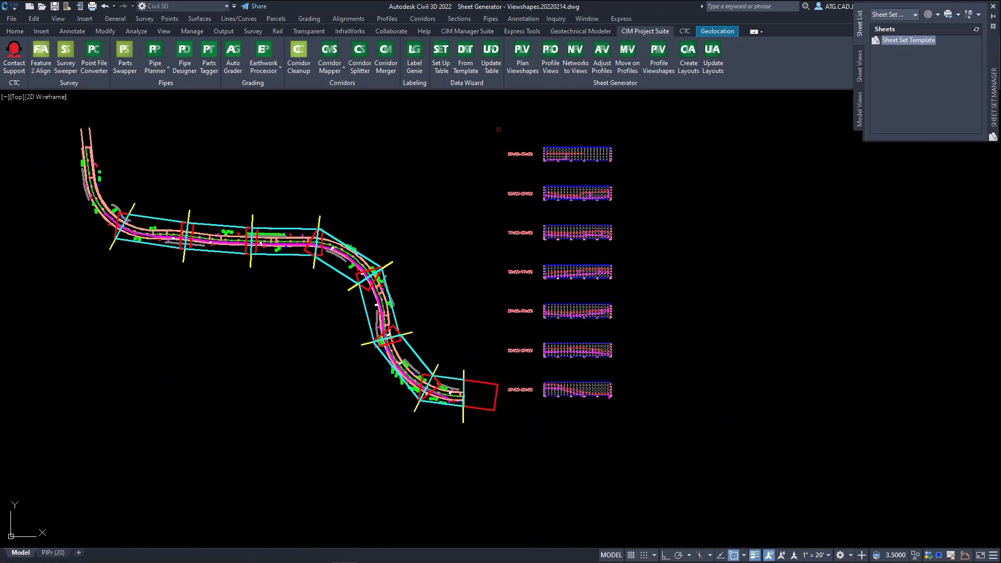
right_click(476, 149)
left_click(540, 154)
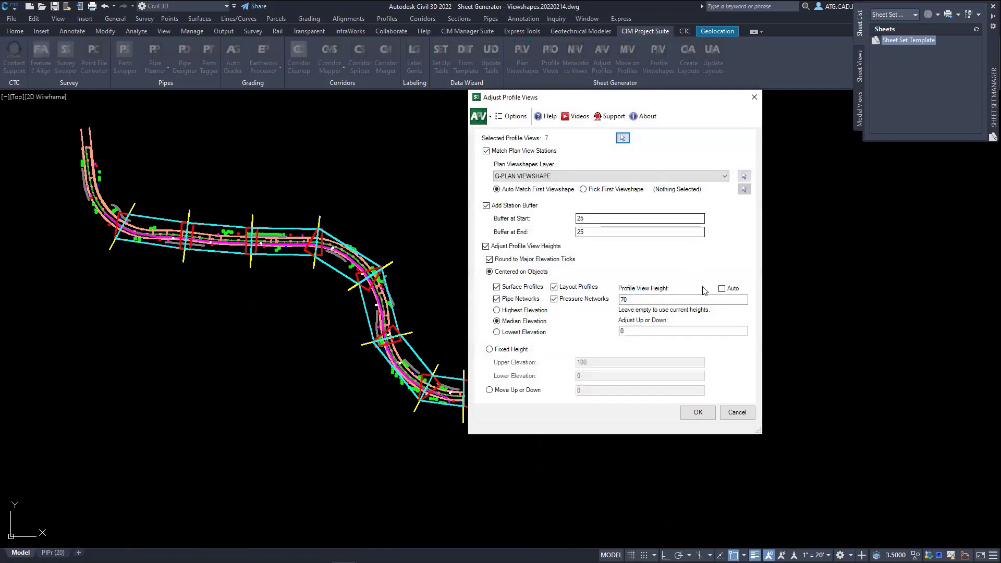
Match the profile views to plan view stations with 25-foot buffers and height 70.
left_click(698, 415)
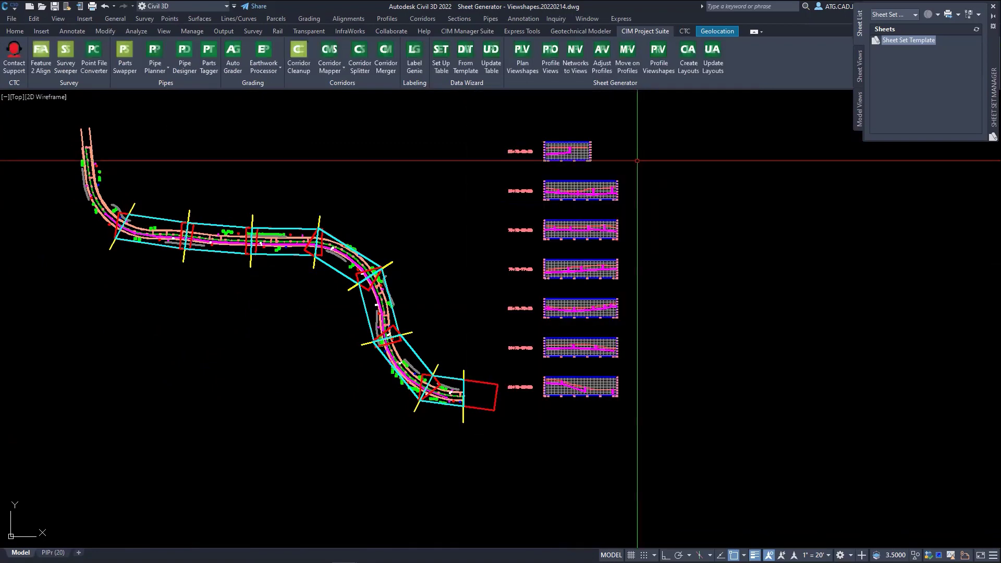
scroll(589, 391, "up", 6)
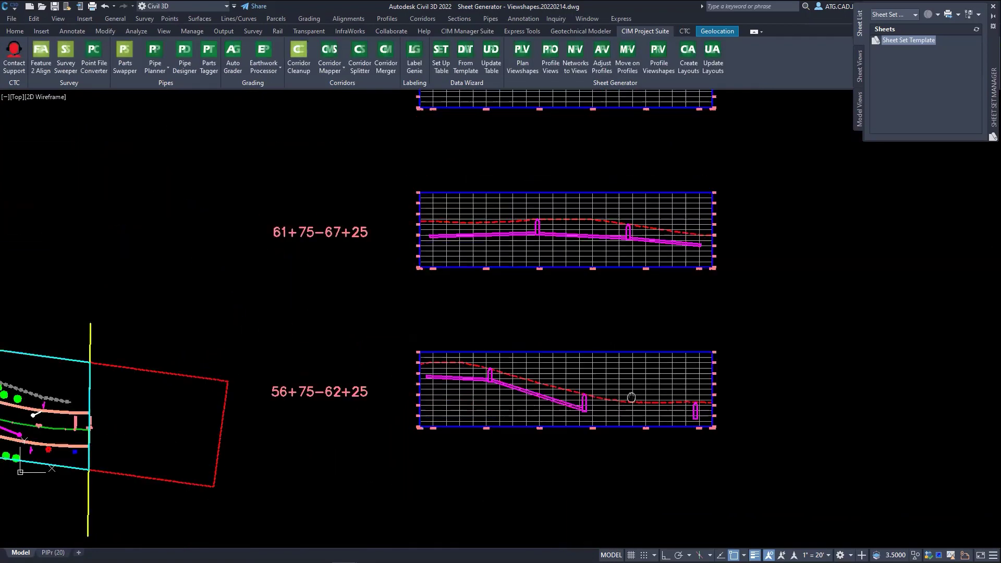
scroll(623, 426, "up", 2)
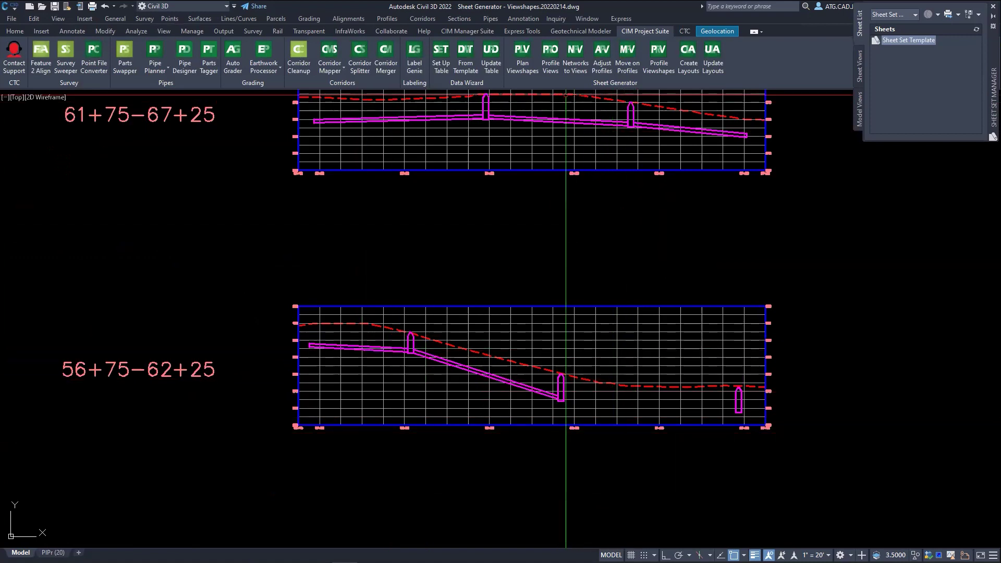
Restart Networks to Views and crossing-select the seven profile views.
left_click(582, 70)
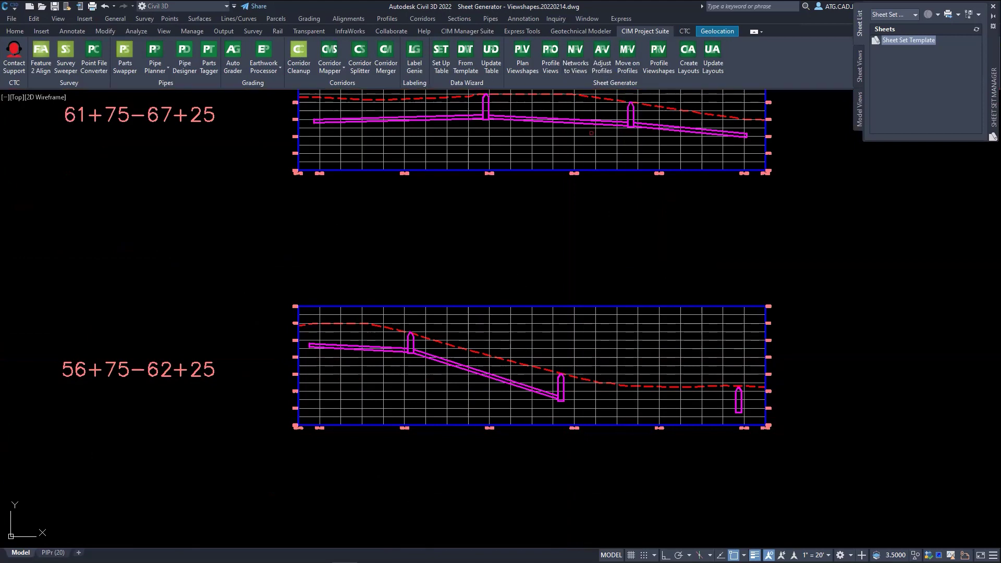
scroll(611, 409, "down", 2)
left_click_drag(637, 398, 577, 178)
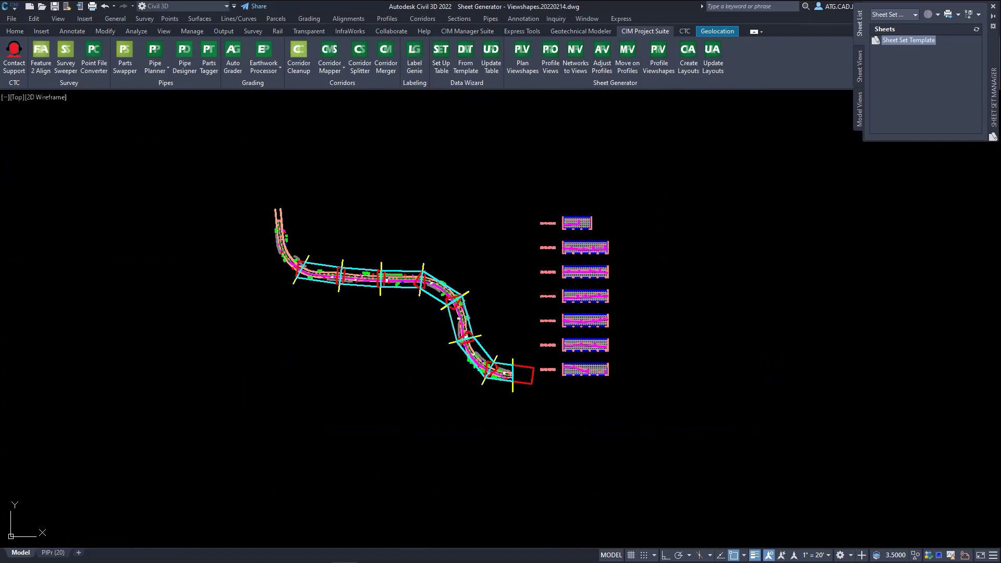
Select all seven profile views for Profile Viewshapes, aligned to Timber Path with Y offset -8.
scroll(586, 375, "up", 8)
scroll(564, 445, "up", 4)
scroll(564, 445, "down", 6)
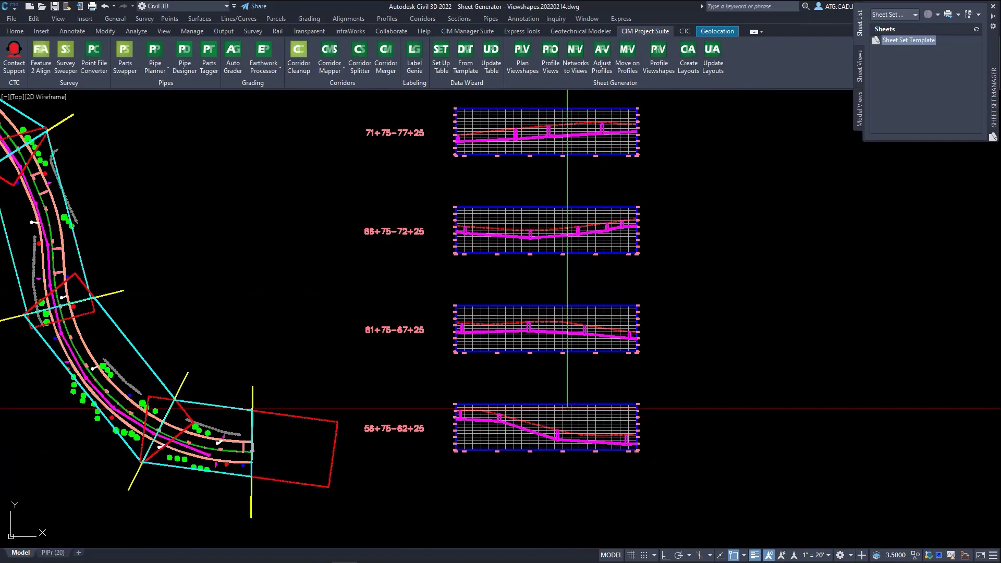
middle_click_drag(570, 386, 571, 443)
scroll(599, 354, "down", 2)
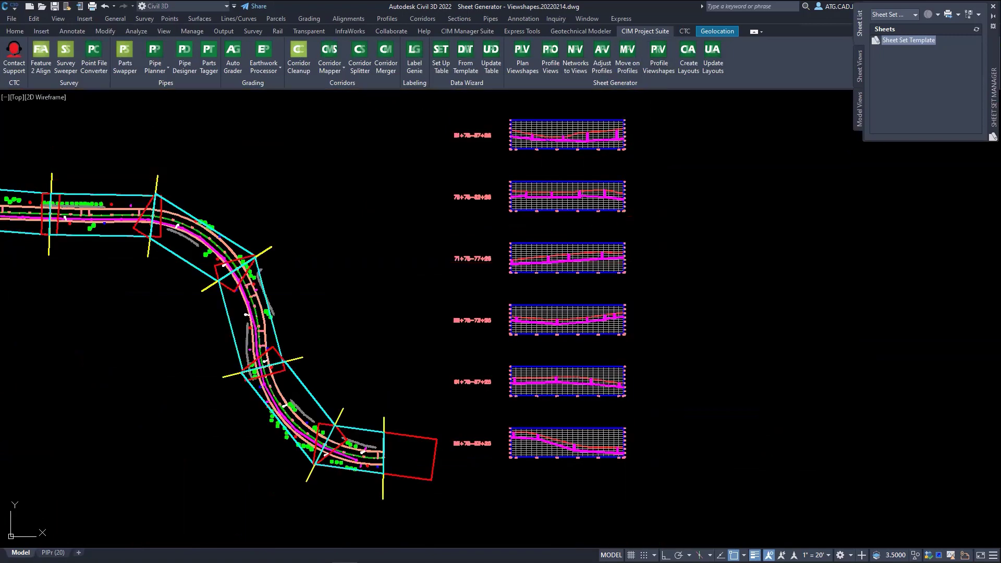
scroll(497, 181, "down", 3)
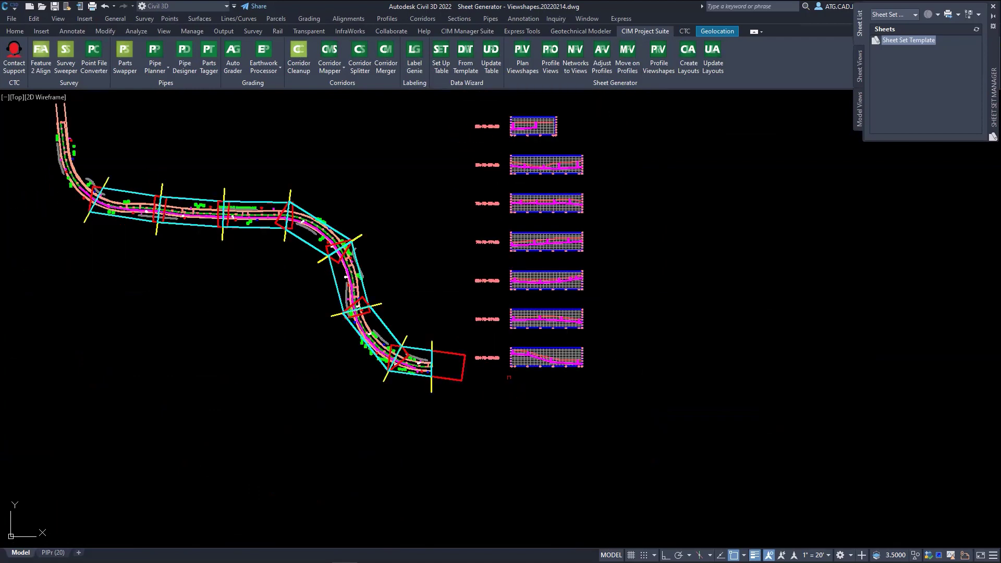
left_click(509, 377)
left_click(477, 105)
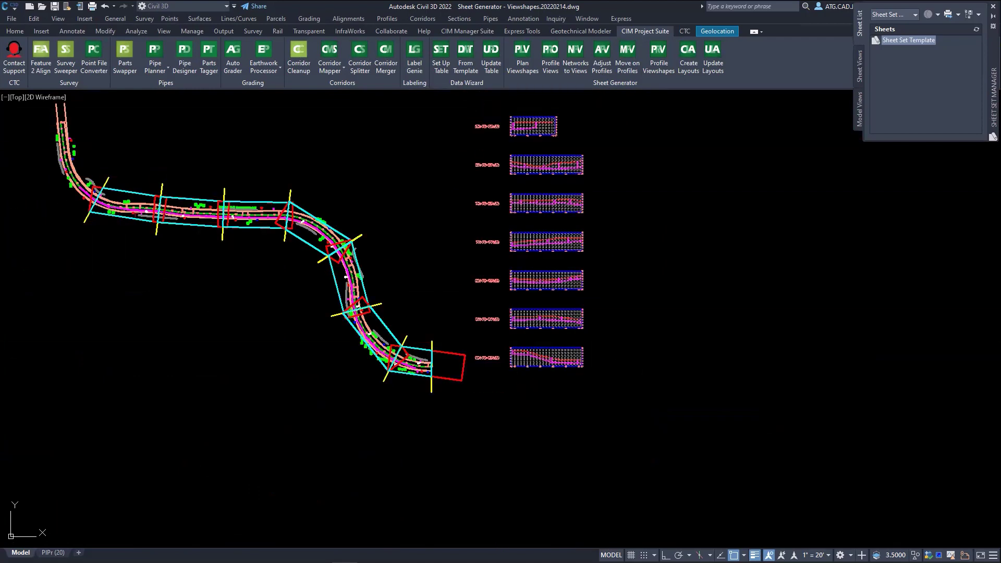
key("Escape")
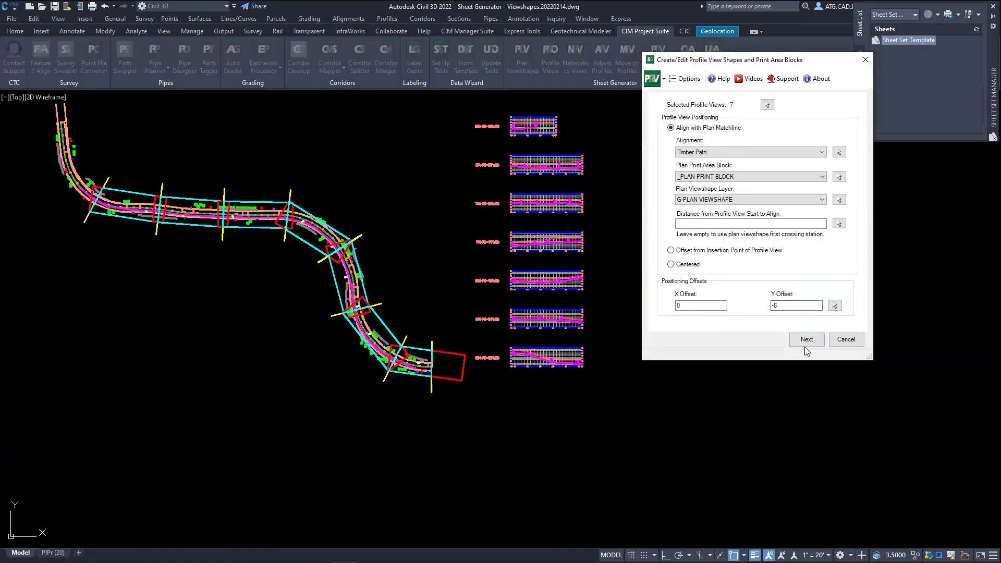
Accept the print area settings and draw viewshapes around all seven profile views.
left_click(808, 343)
left_click(808, 340)
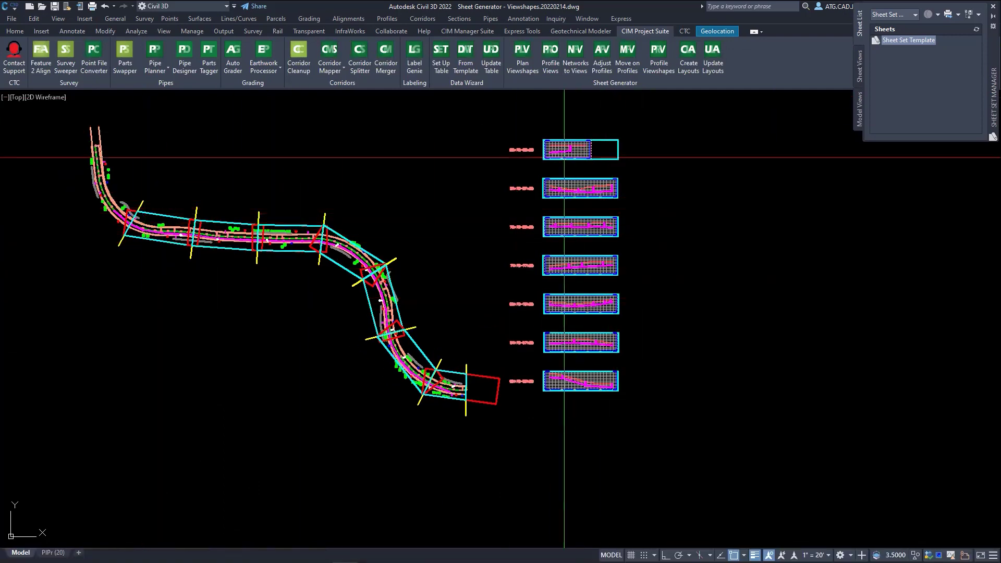
Start Create Layouts, save the drawing and accept the data-reference notifications.
left_click(688, 63)
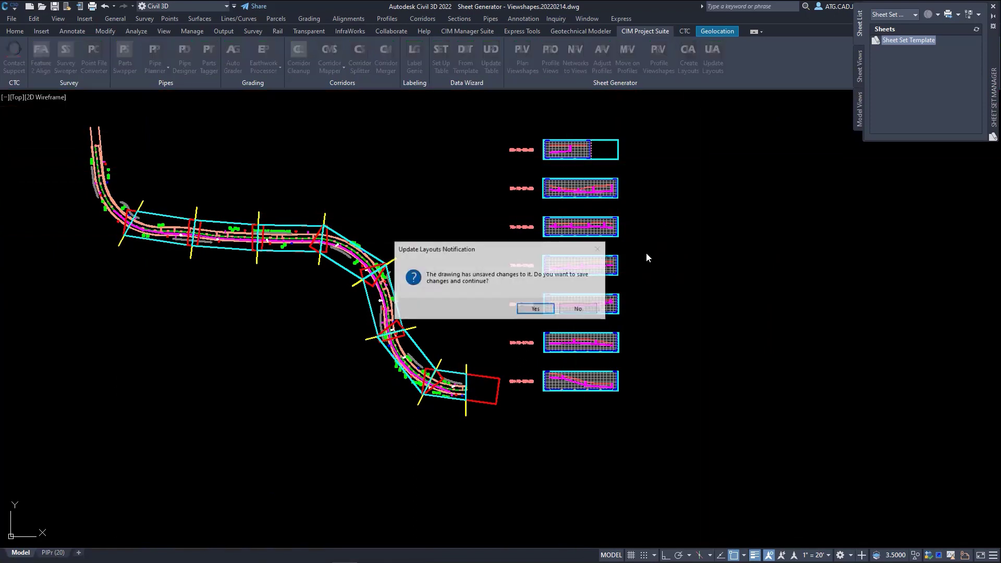
left_click(538, 313)
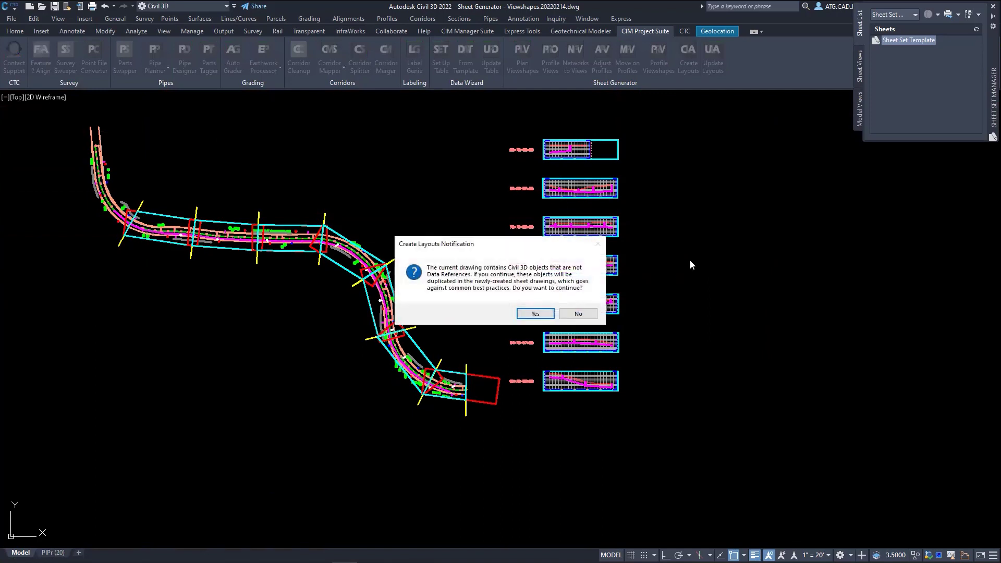
left_click(536, 313)
left_click(577, 315)
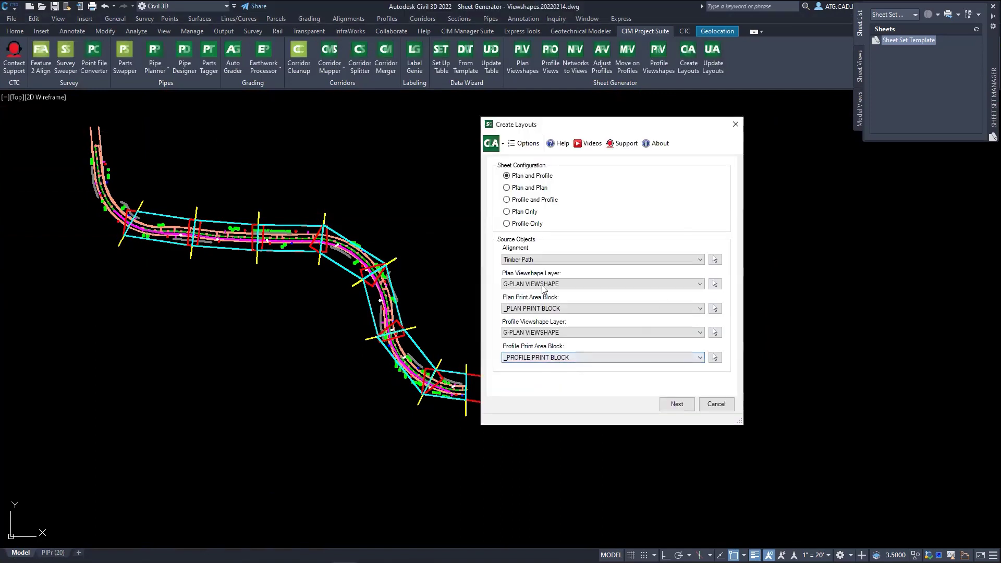
Generate seven sheets, 57+00–62+00 through 87+00–89+95.3, from the PIPr (20) template.
left_click(683, 405)
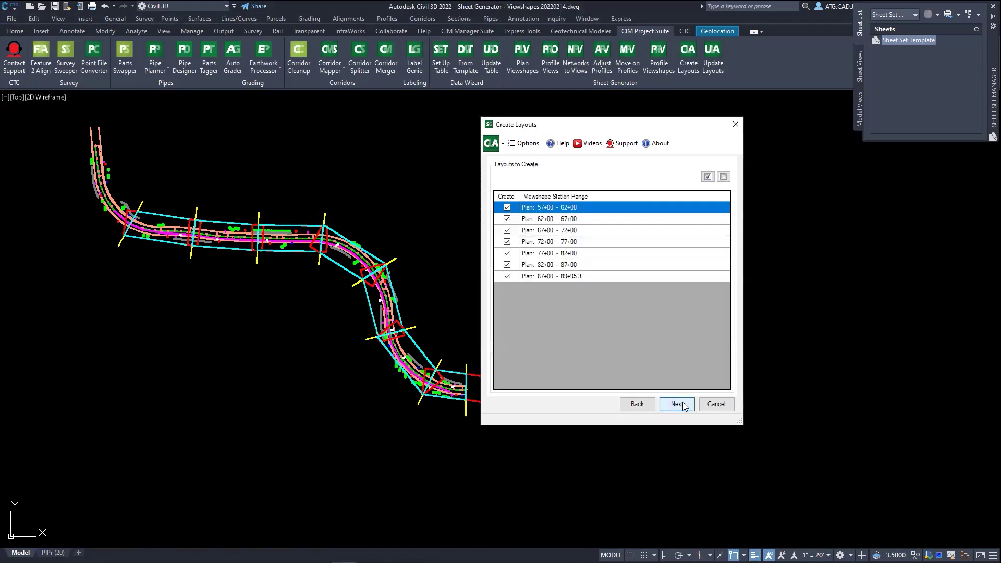
left_click(682, 404)
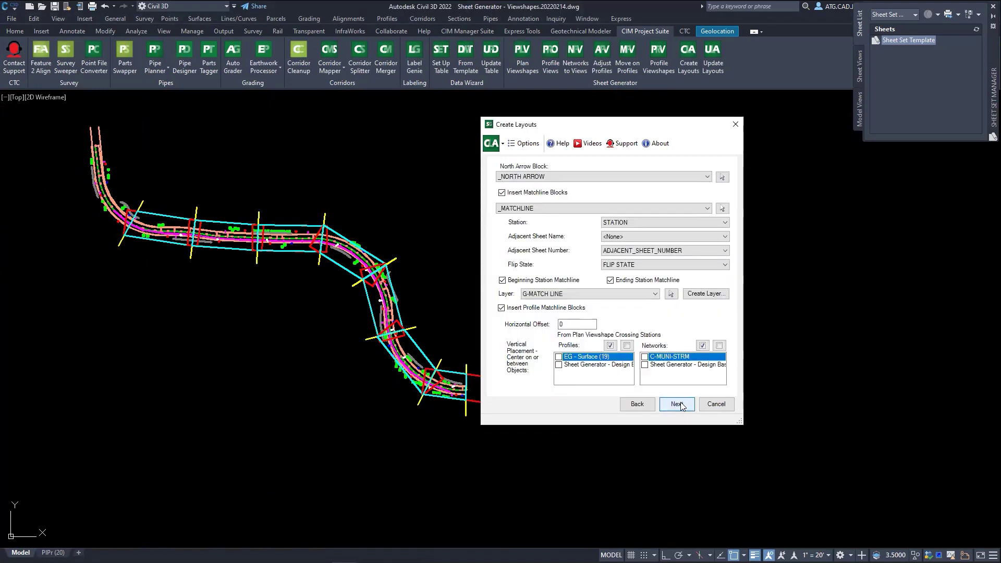
left_click(681, 404)
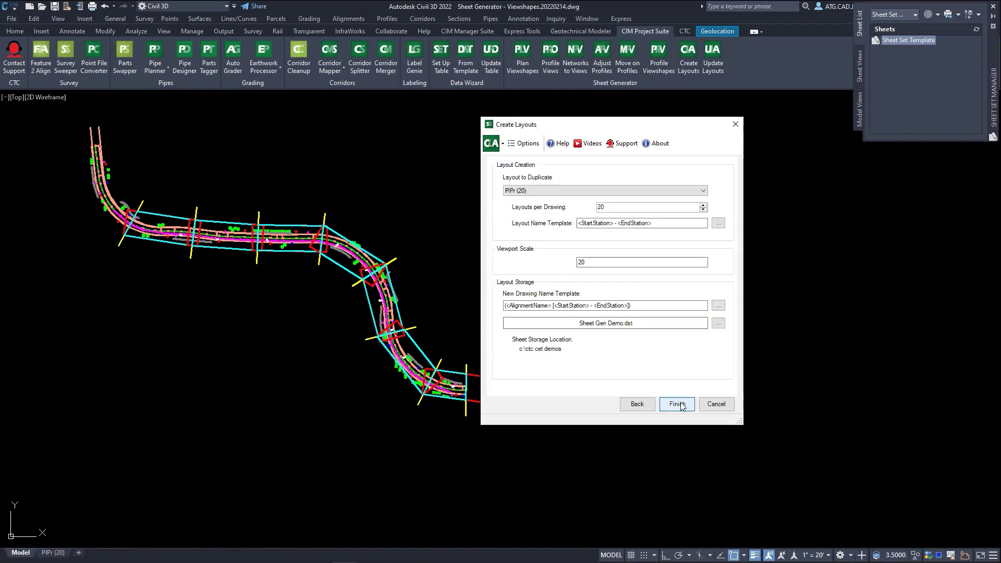
left_click(680, 405)
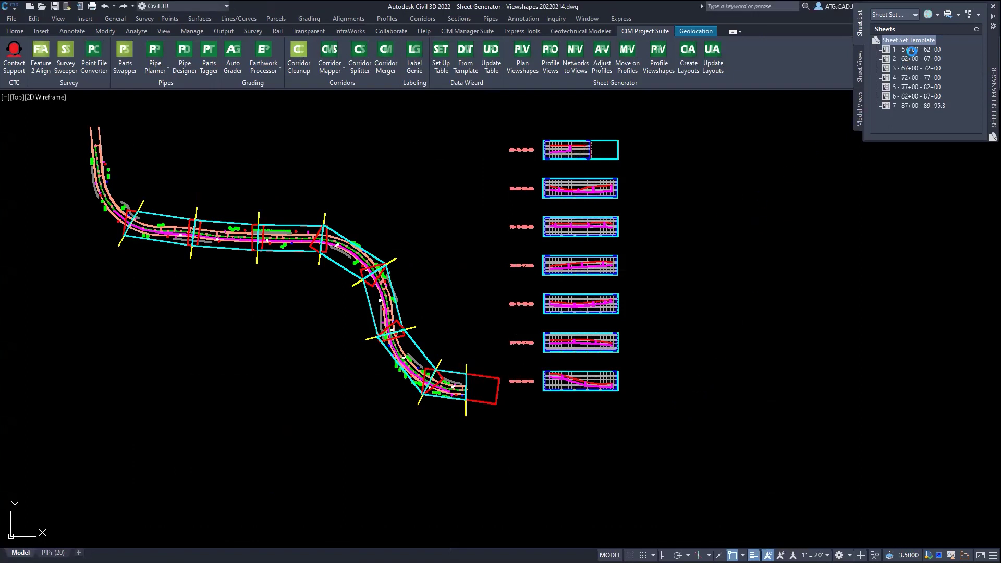
Open sheet 1 - 57+00 - 62+00 from the Sheet Set Manager.
mouse_move(922, 49)
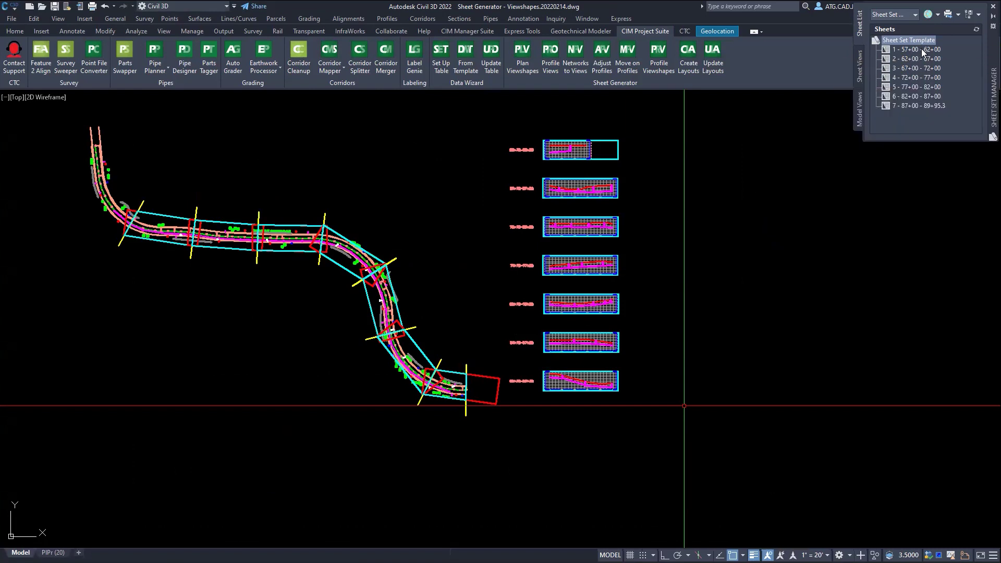
left_click(922, 50)
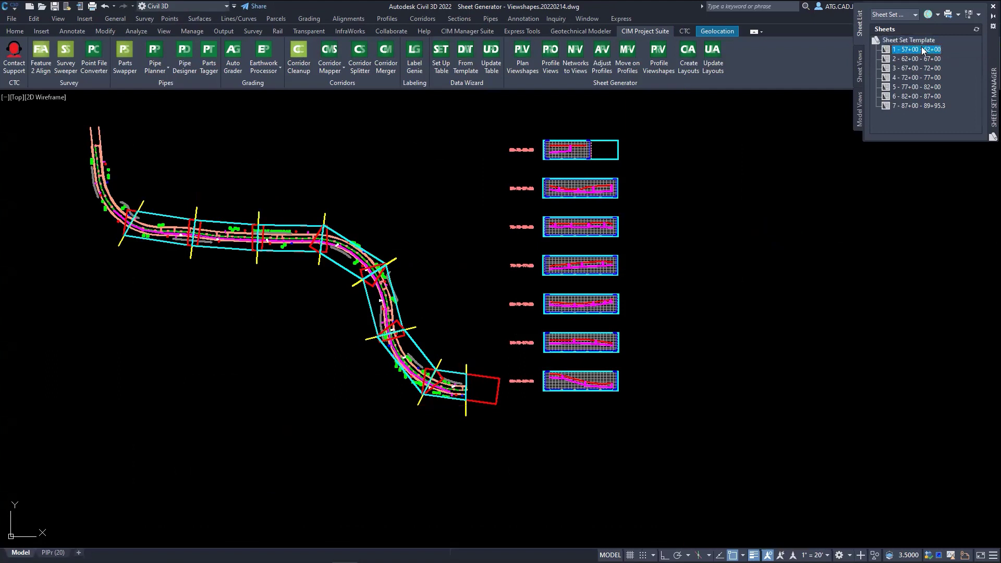
mouse_move(919, 50)
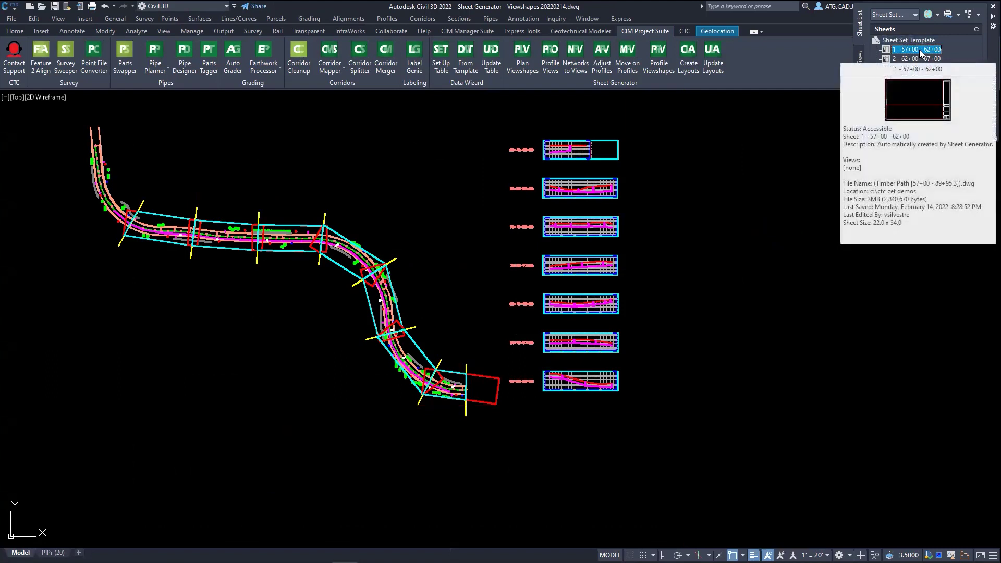
right_click(924, 54)
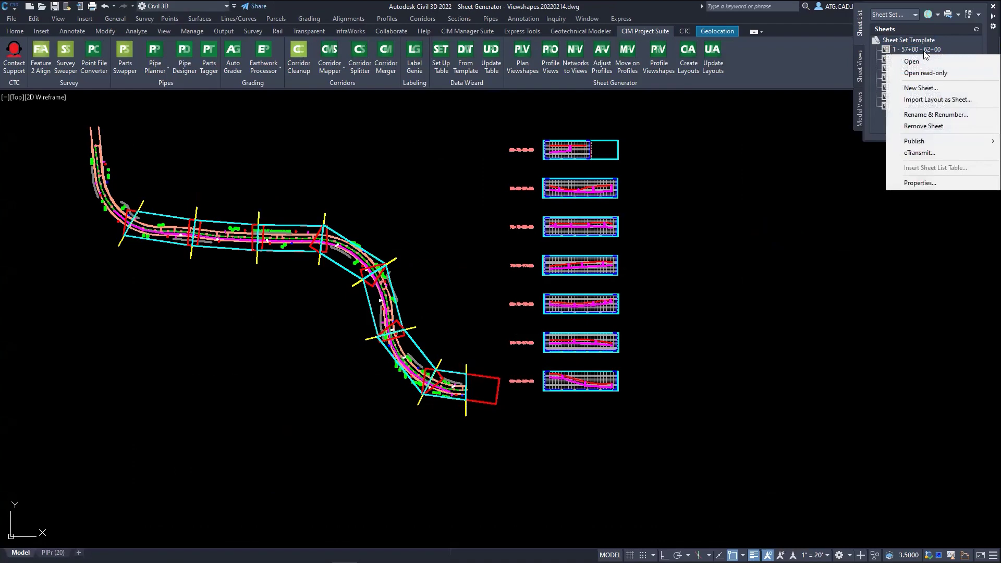
left_click(913, 61)
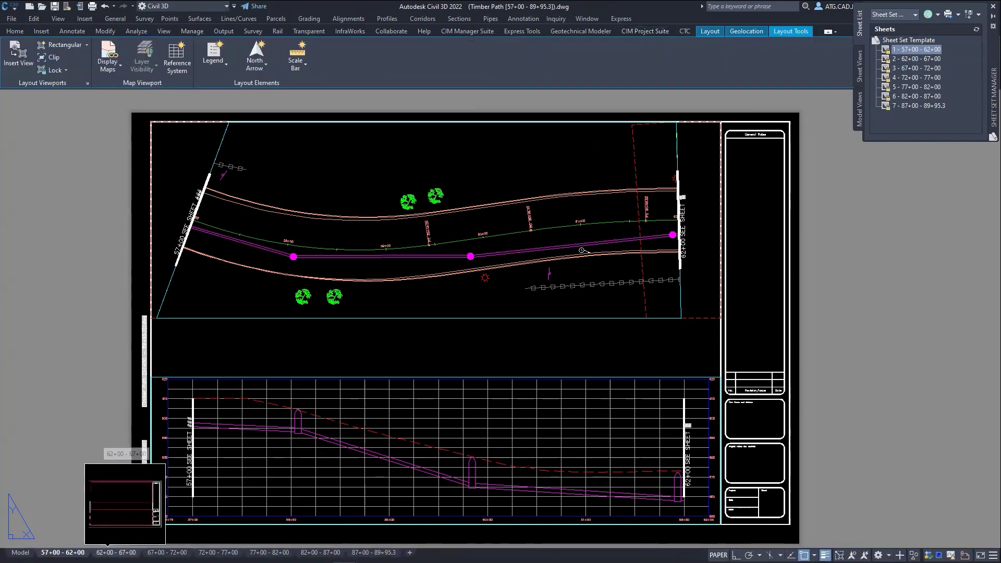
Review the 62+00 - 67+00 and 87+00 - 89+95.3 layouts, then return to model space.
left_click(113, 553)
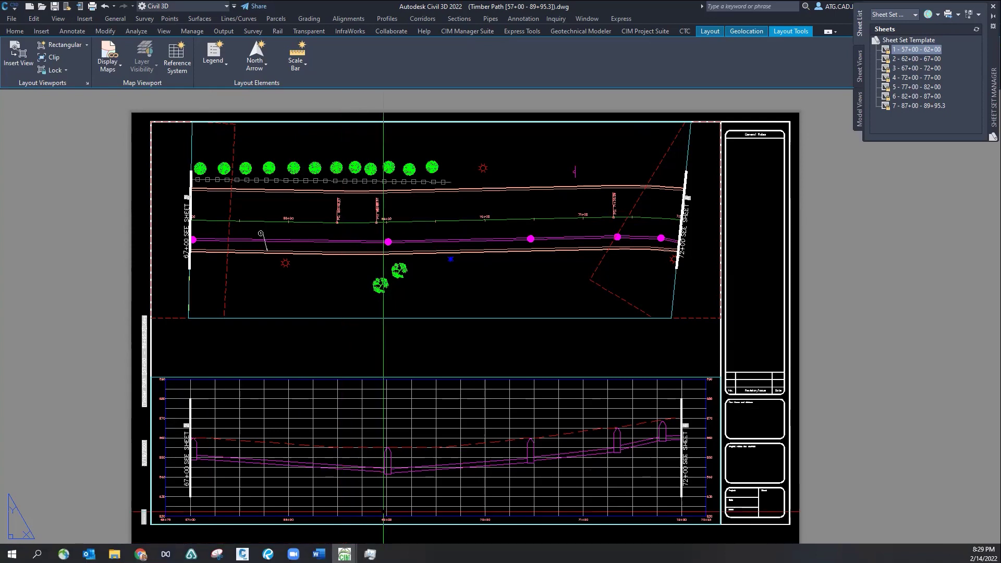
left_click(374, 553)
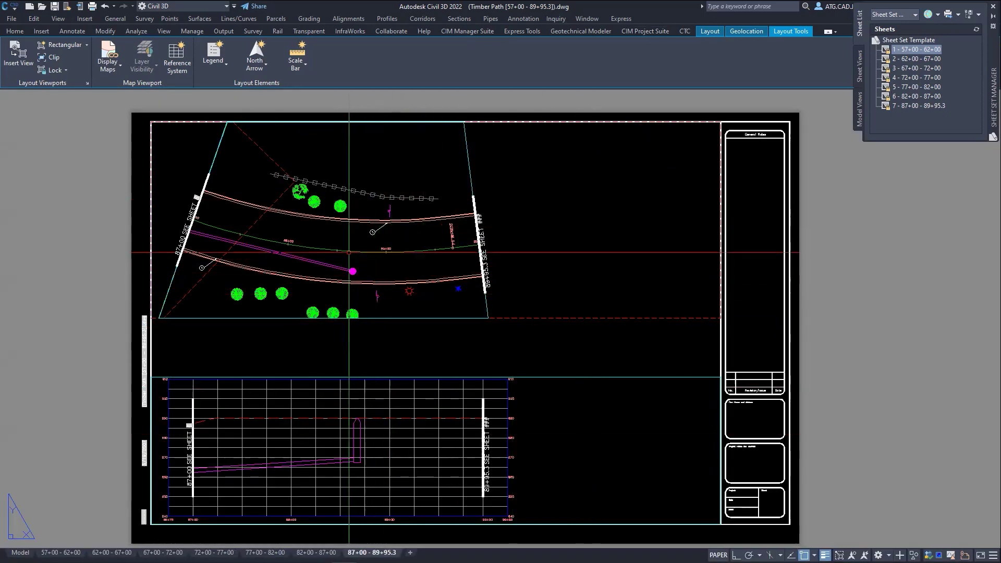
scroll(350, 252, "up", 2)
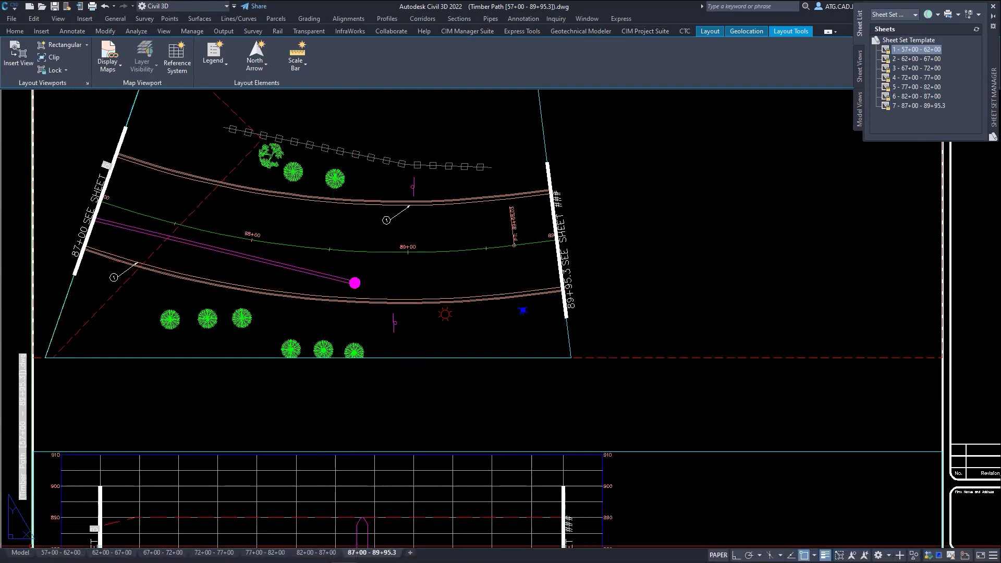
left_click(20, 552)
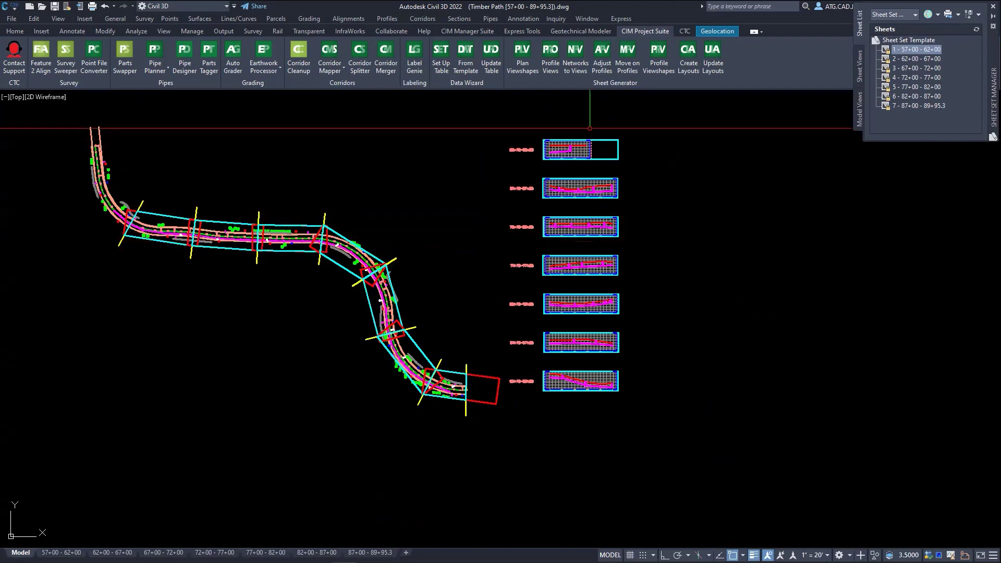
left_click(621, 134)
Select all the old viewshape outlines with Select Similar and delete them.
left_click(586, 160)
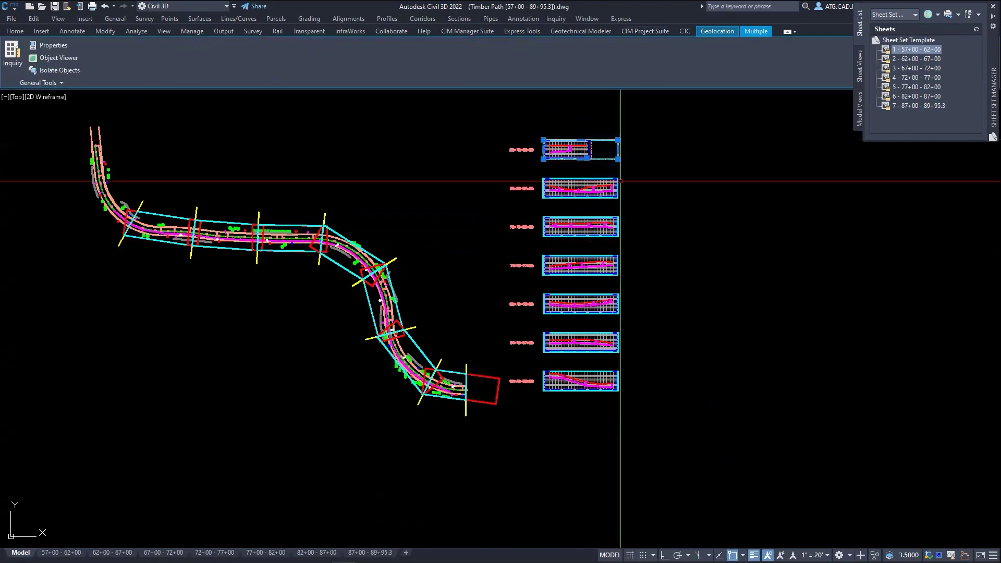
scroll(374, 285, "up", 8)
left_click(549, 127)
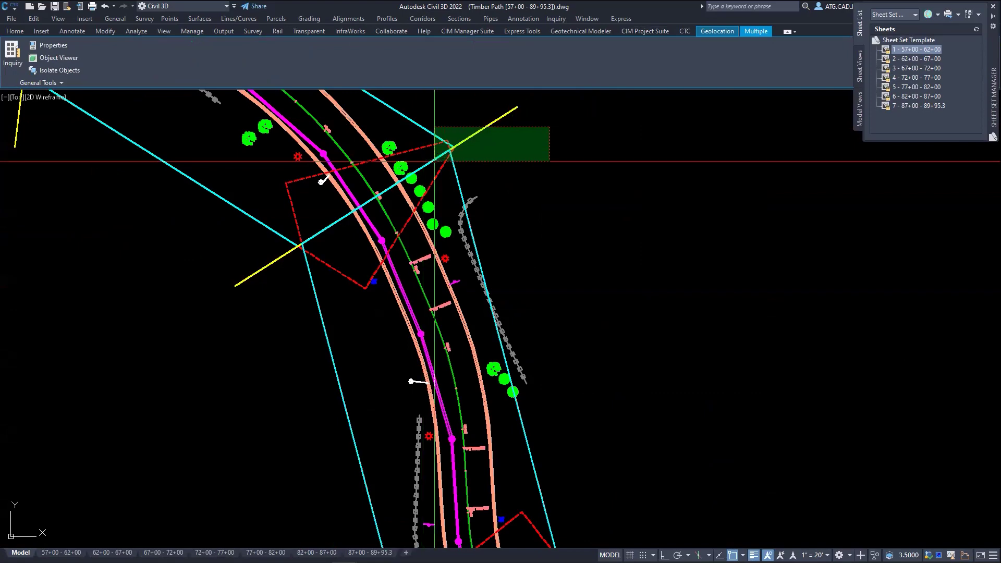
left_click(435, 160)
right_click(470, 170)
left_click(522, 279)
key("Delete")
Run Plan Viewshapes along Timber Path with the start station changed to 56+00.00.
scroll(552, 262, "down", 5)
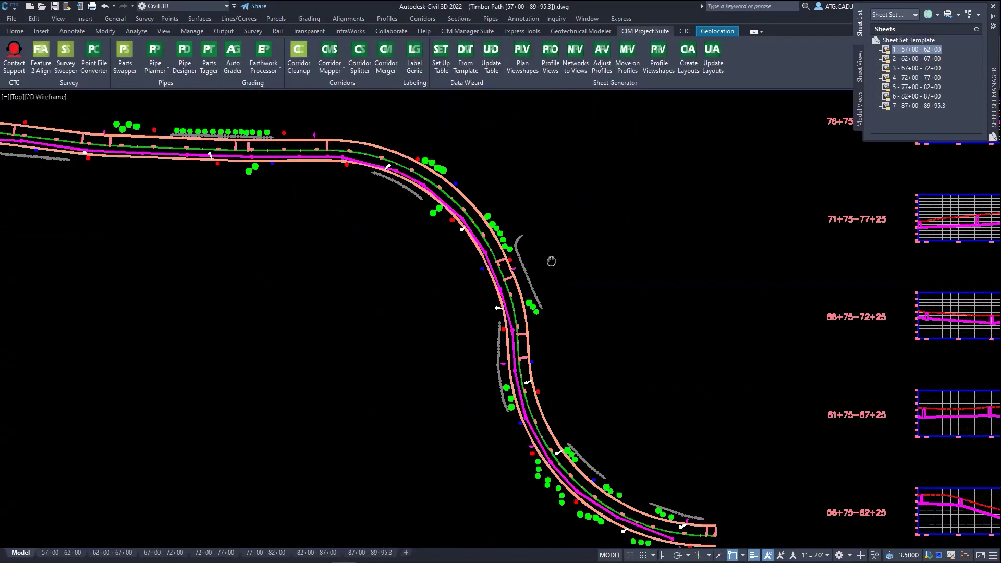
scroll(551, 262, "down", 8)
left_click(519, 60)
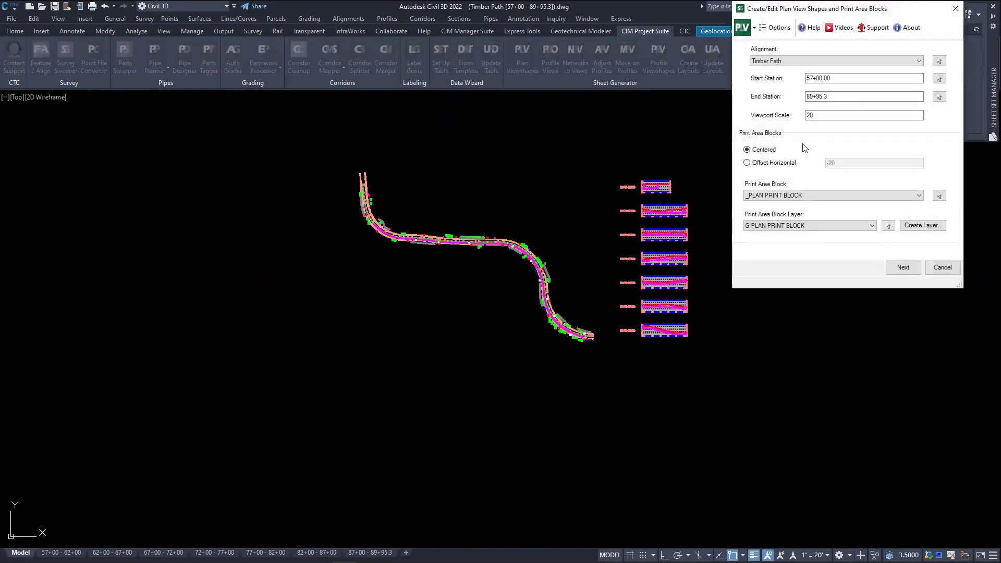
left_click(810, 79)
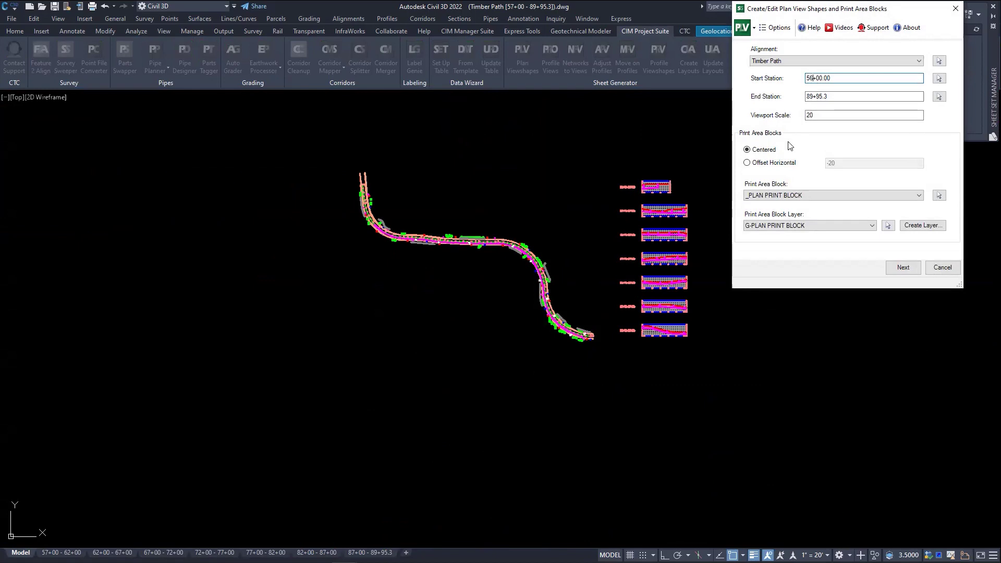
left_click(904, 269)
Finish drawing the new plan viewshapes and matchlines along Timber Path.
left_click(904, 267)
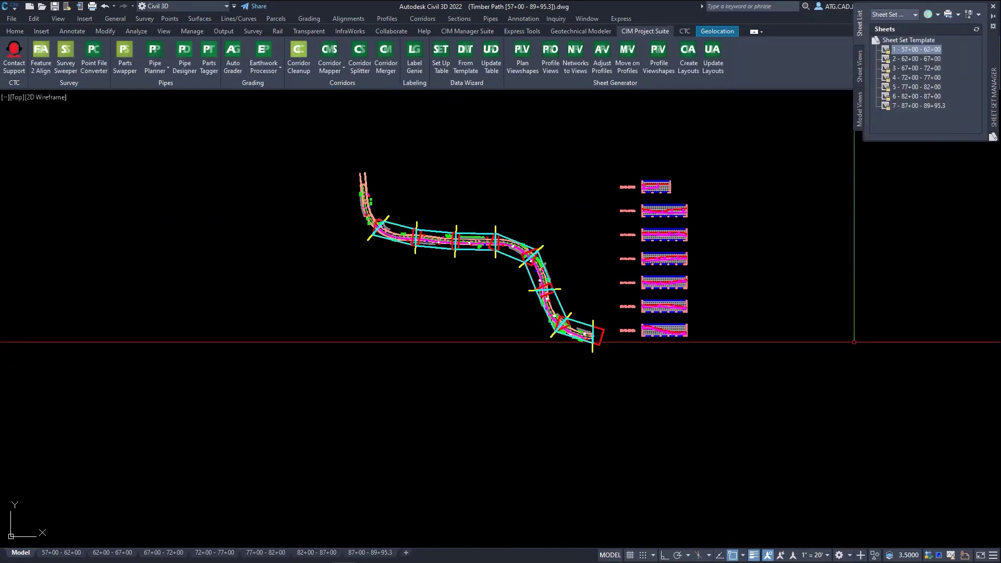
scroll(658, 324, "up", 5)
scroll(659, 307, "down", 2)
scroll(659, 308, "down", 5)
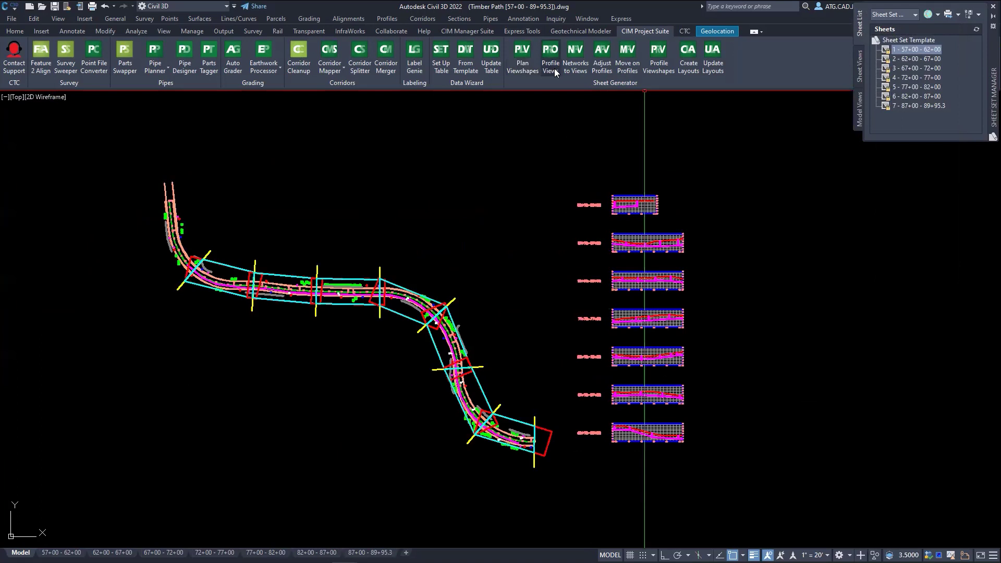
Adjust the seven profile views to match plan view stations with 25 buffers and height 70.
left_click(595, 70)
left_click(599, 153)
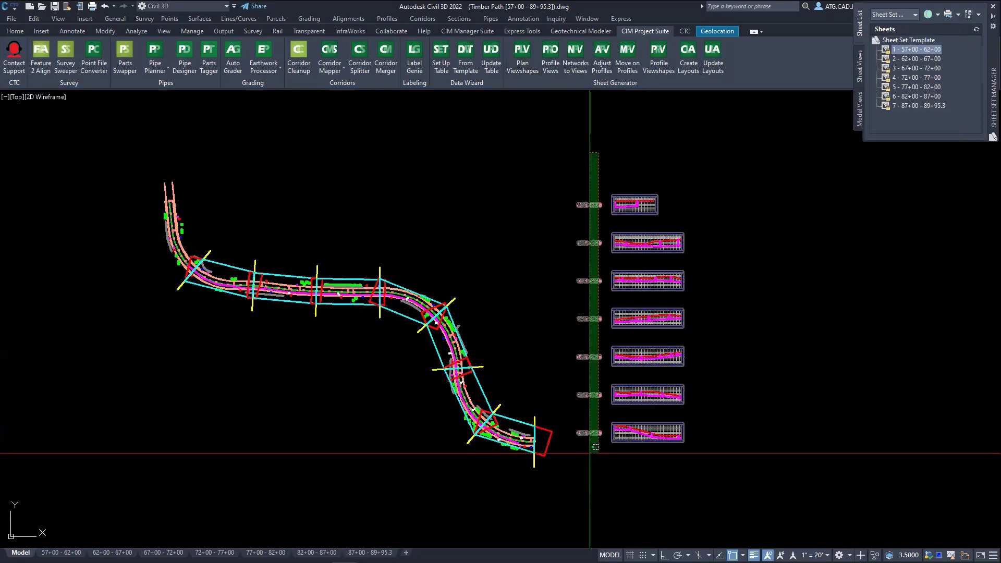
left_click(593, 447)
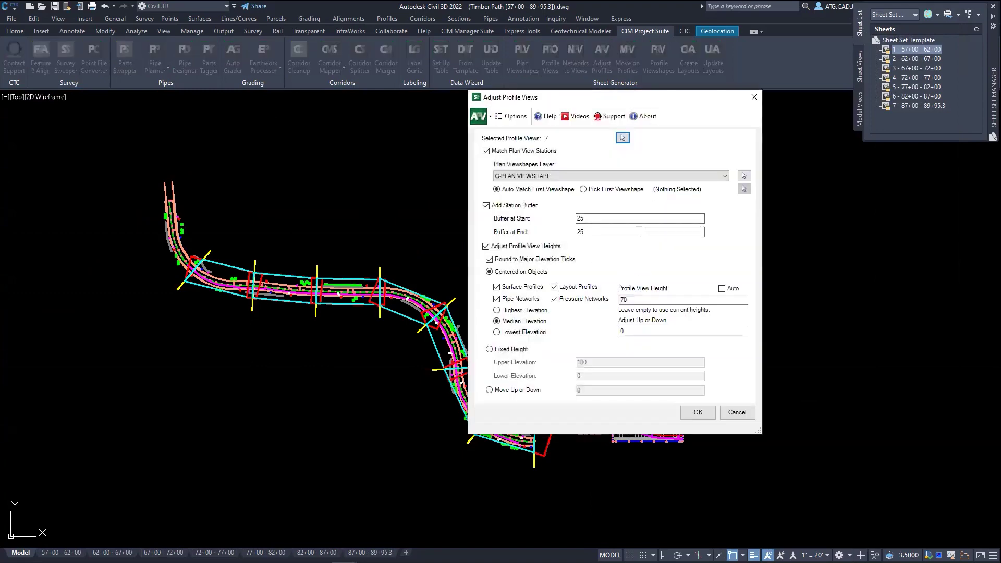
left_click(699, 413)
scroll(663, 290, "up", 5)
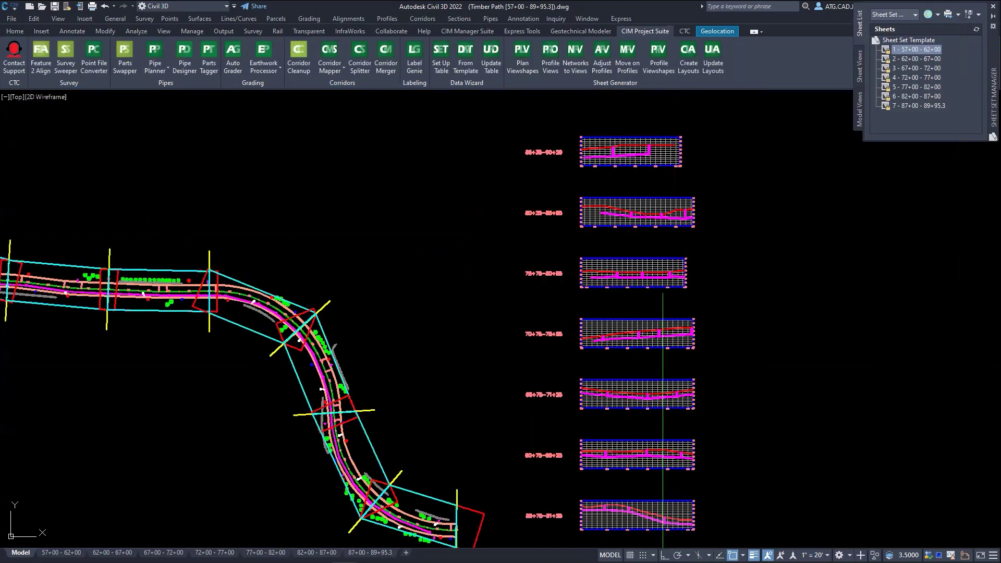
scroll(615, 207, "up", 4)
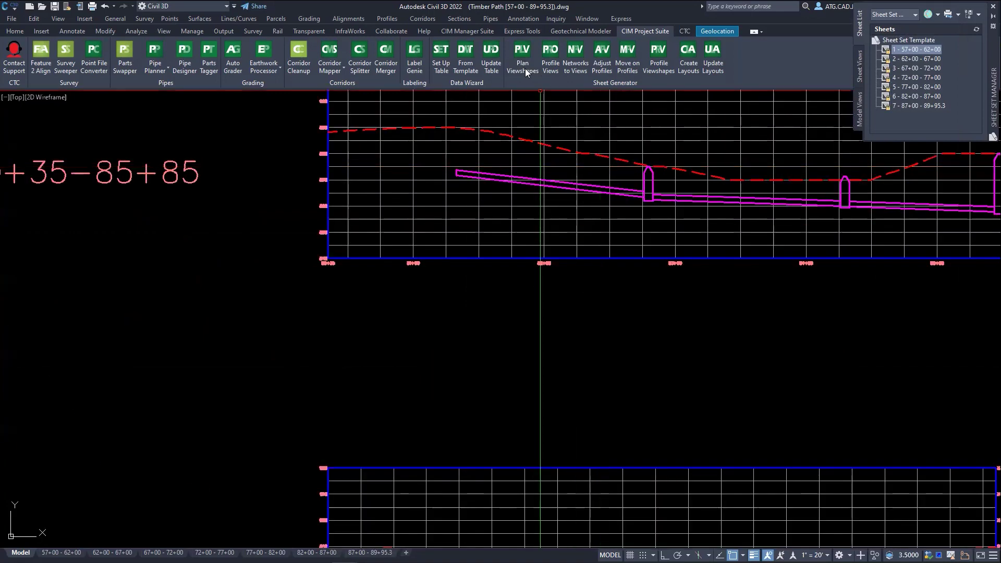
left_click(576, 63)
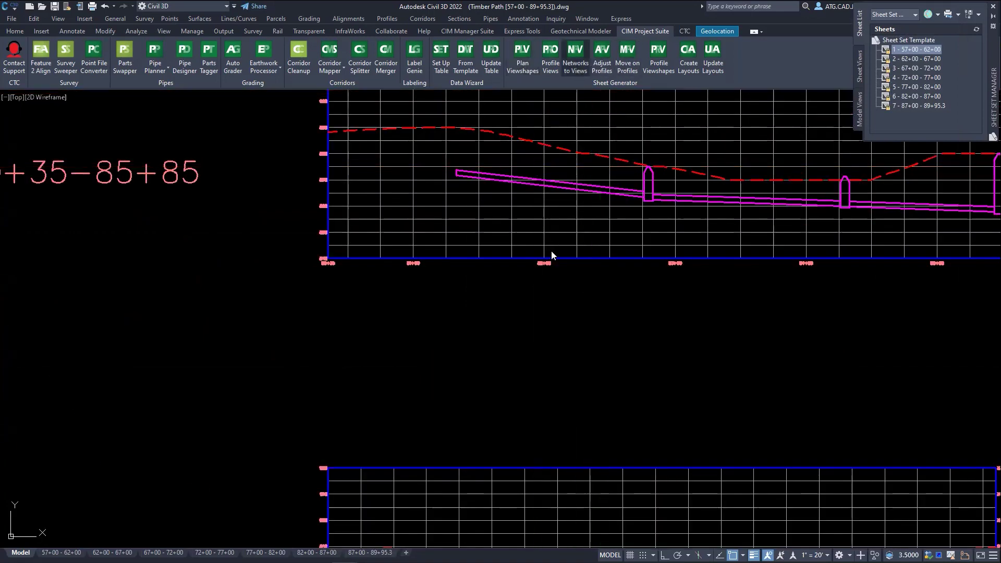
scroll(552, 251, "down", 12)
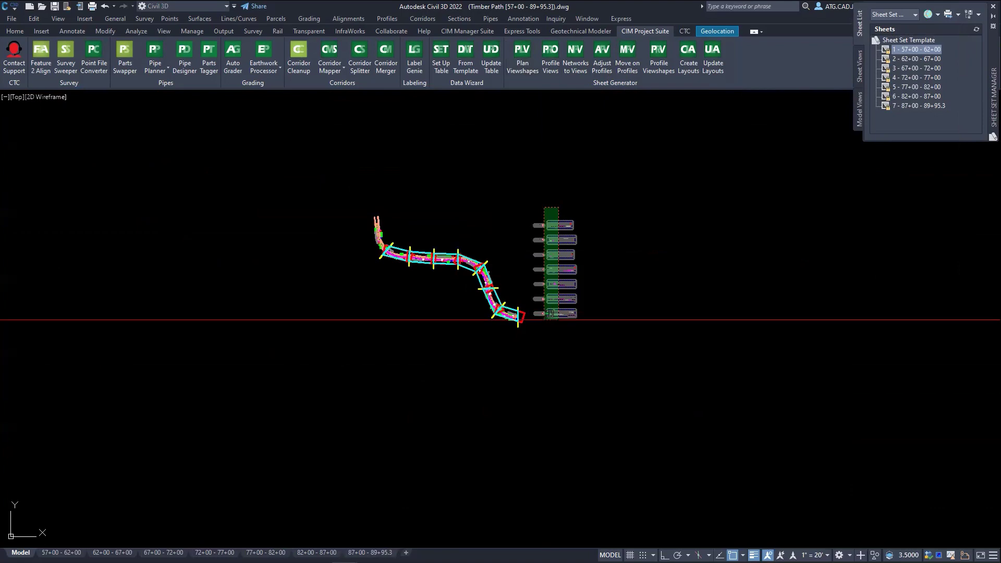
scroll(600, 313, "up", 5)
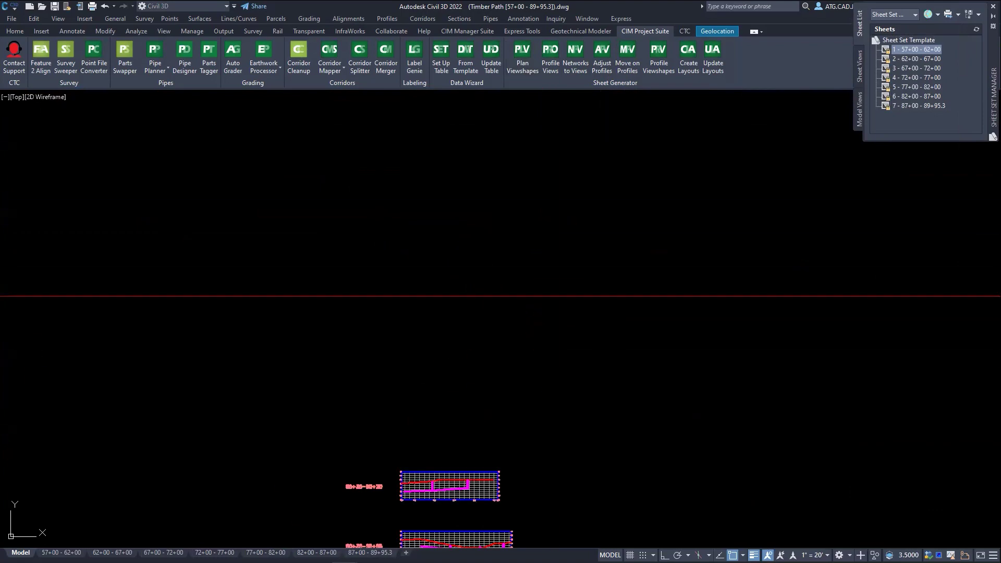
scroll(496, 201, "up", 4)
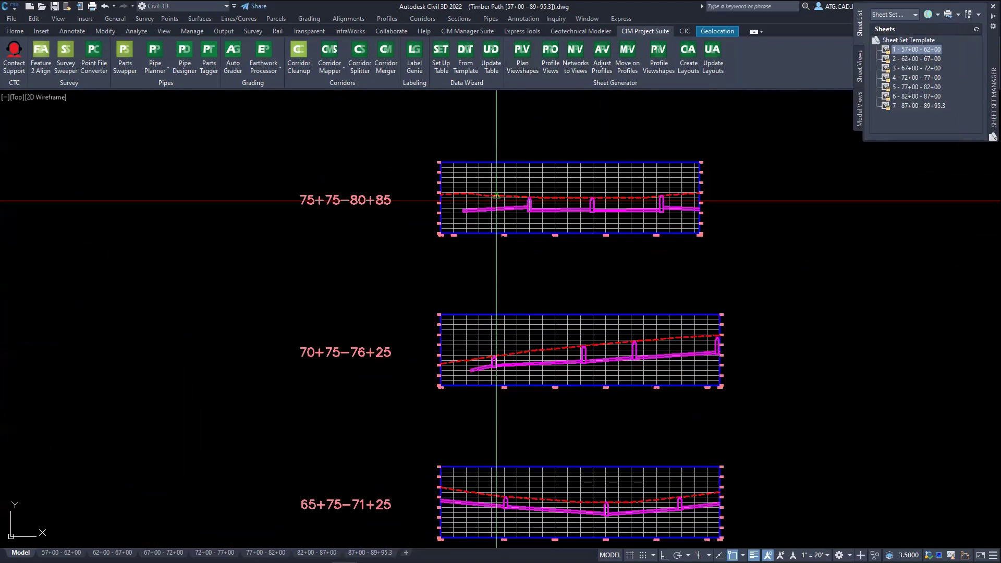
scroll(516, 156, "down", 3)
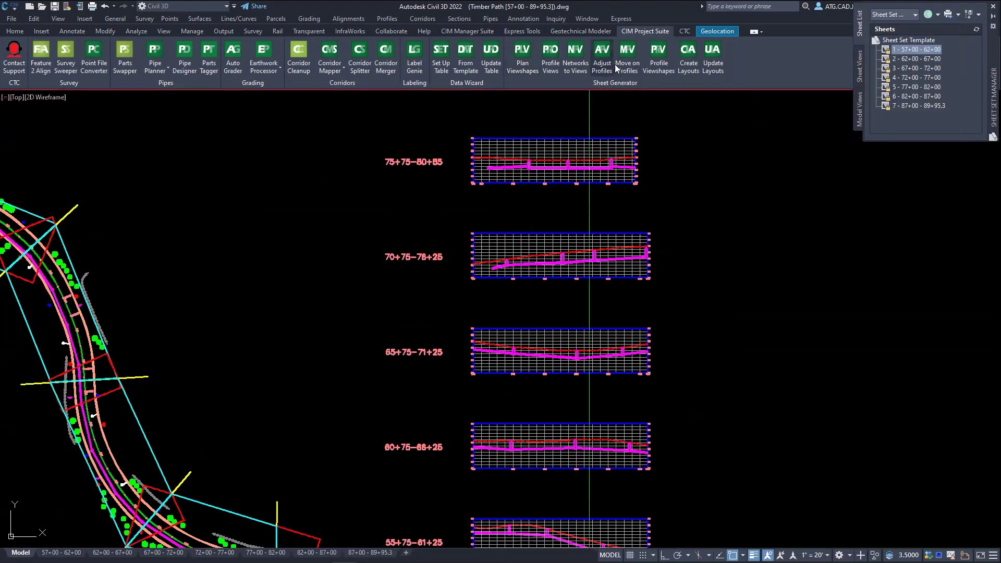
Start Profile Viewshapes and crossing-select all seven profile views as its input.
left_click(648, 69)
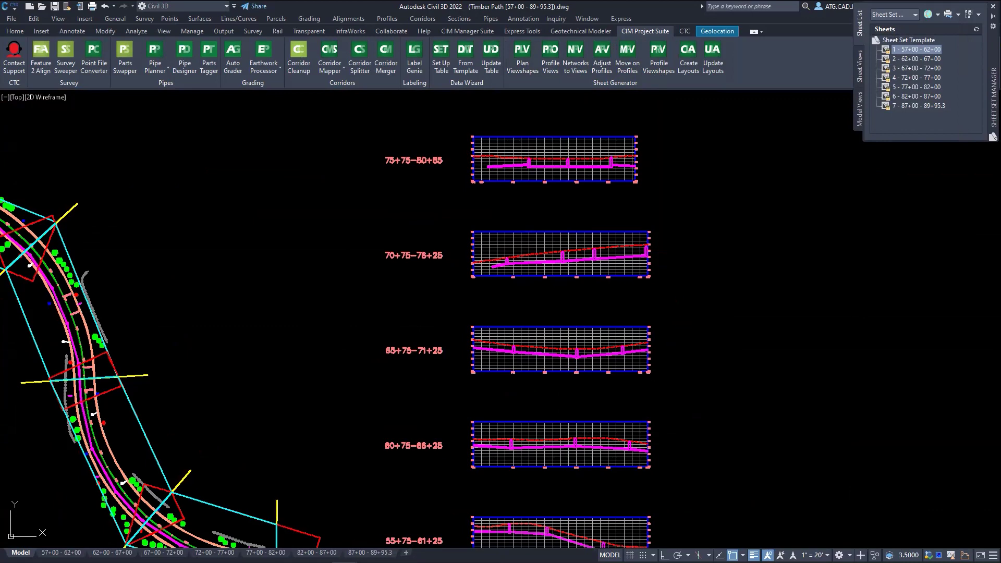
key("Return")
left_click(805, 338)
scroll(581, 422, "up", 5)
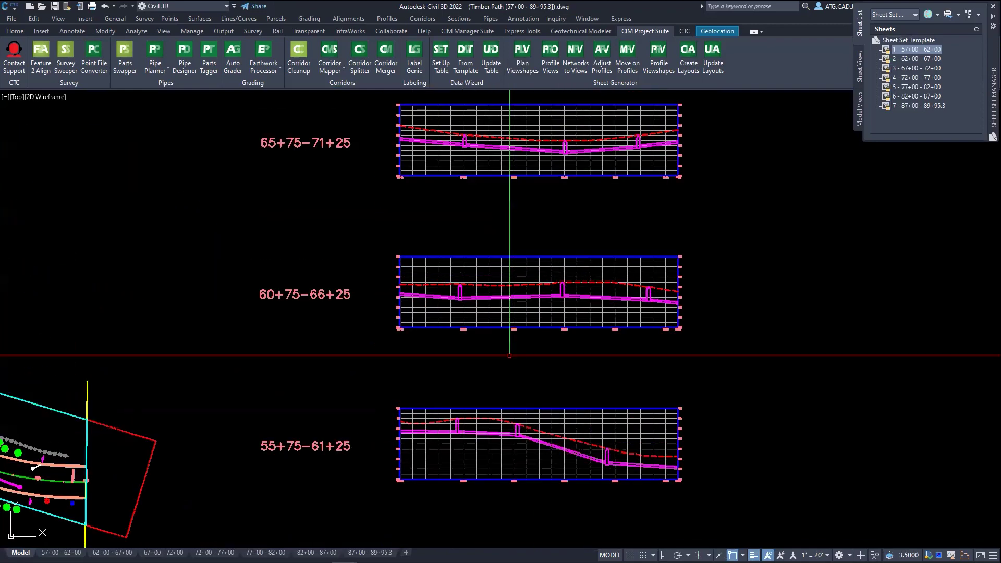
middle_click_drag(504, 298, 496, 330)
scroll(496, 331, "down", 2)
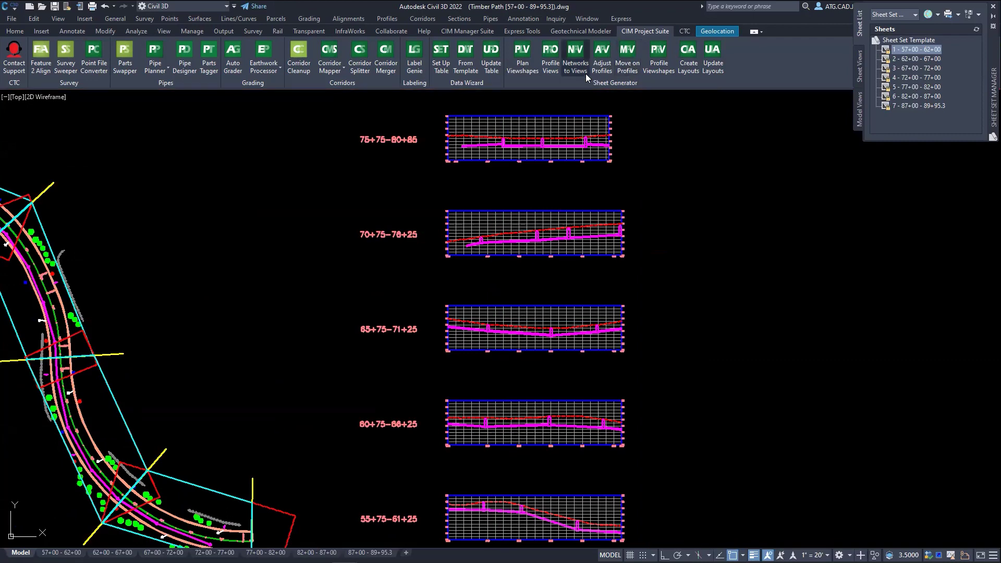
scroll(451, 179, "down", 6)
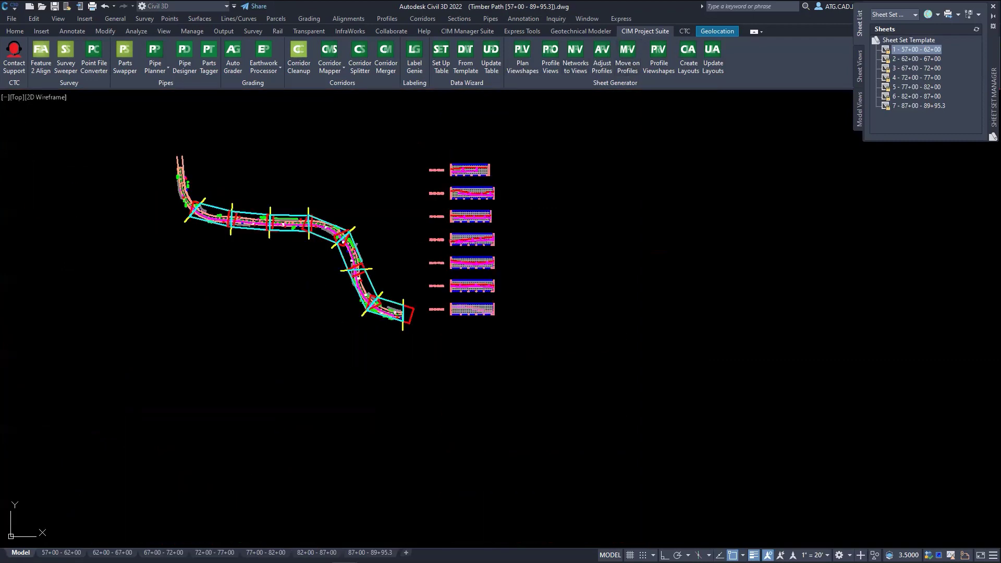
left_click(444, 132)
left_click(429, 327)
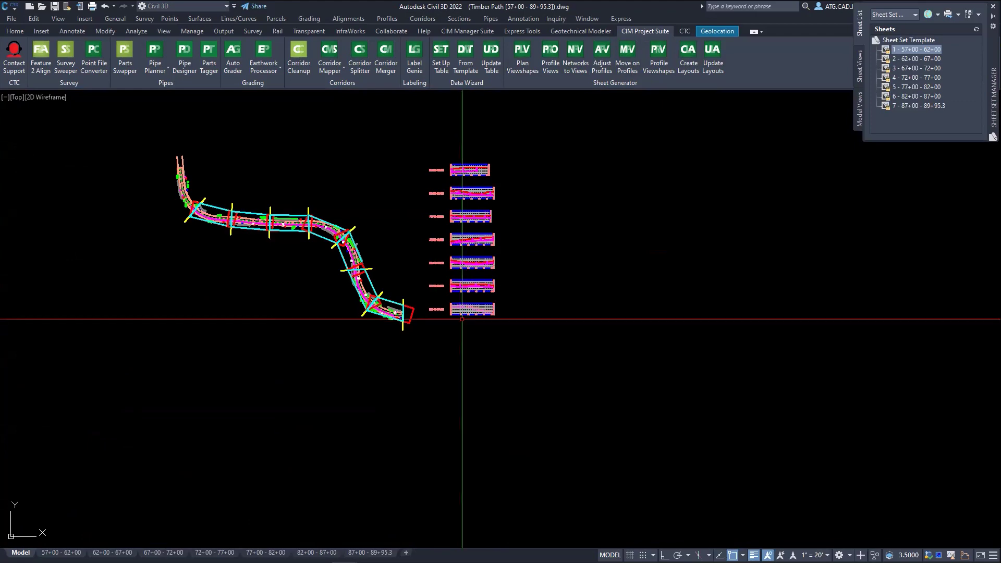
scroll(445, 242, "up", 4)
scroll(456, 168, "up", 4)
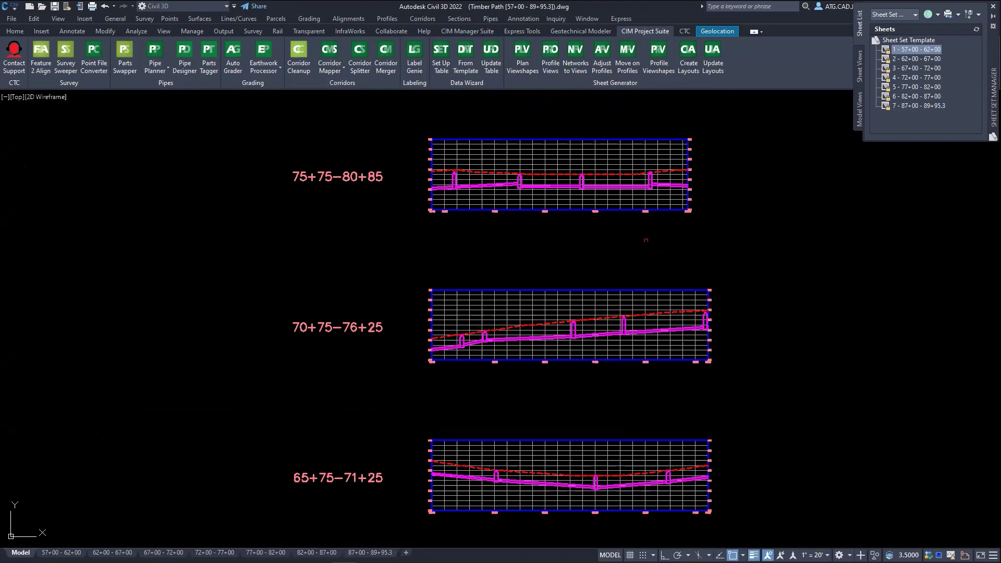
scroll(630, 242, "down", 2)
scroll(630, 242, "down", 4)
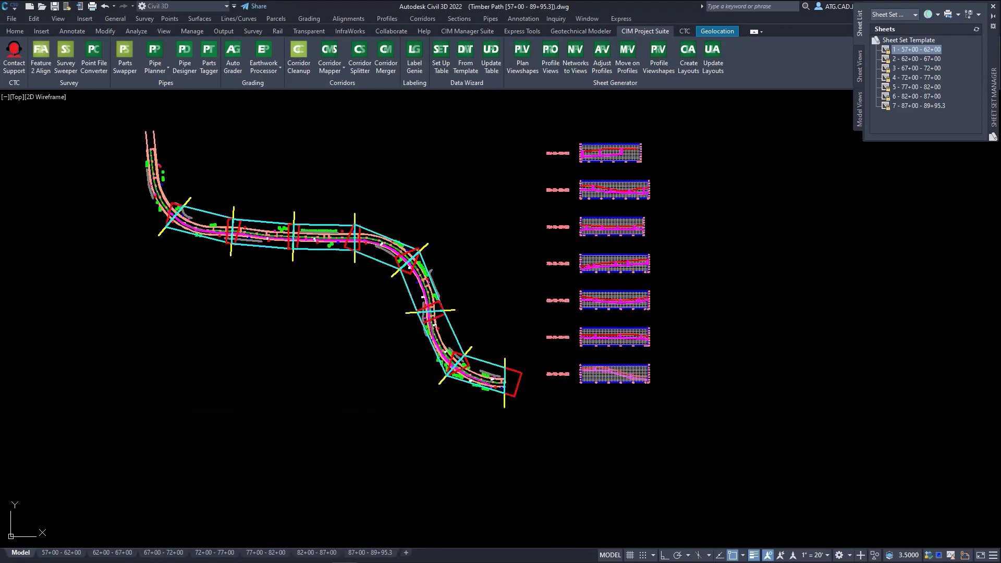
key("Return")
Keep G-PLAN VIEWSHAPE and _PROFILE PRINT BLOCK at scale 20 and create the profile viewshapes.
left_click(803, 340)
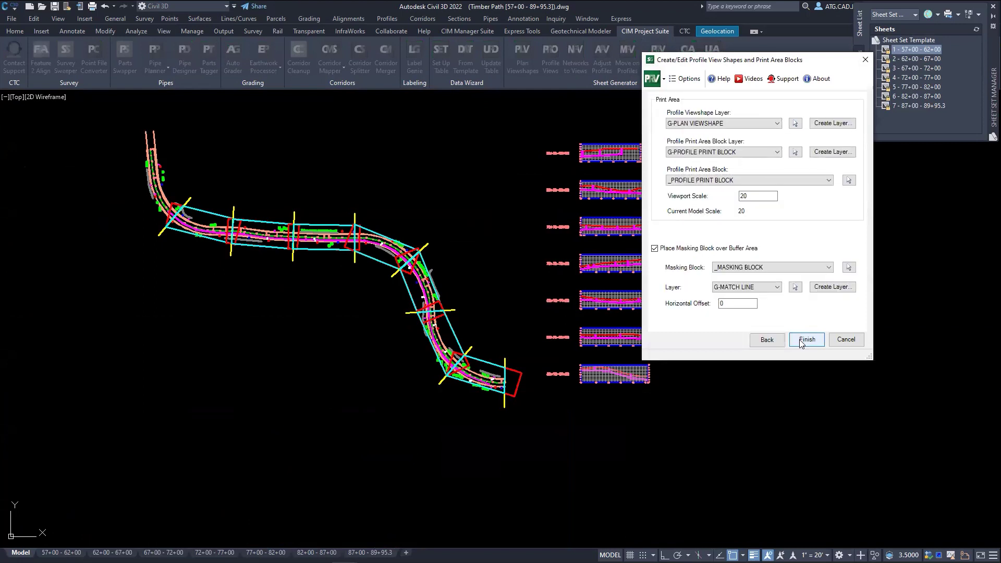
left_click(802, 338)
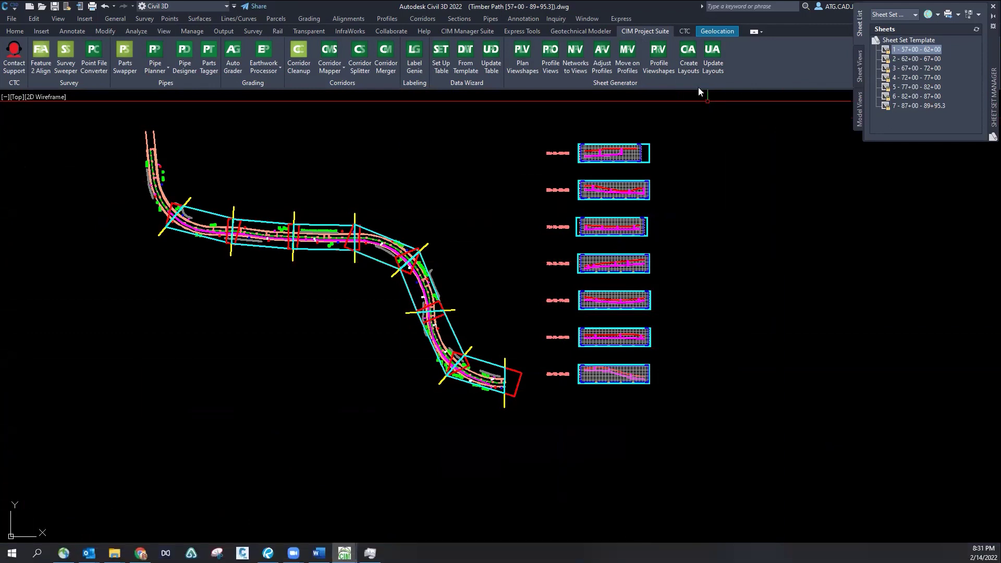
Save the drawing and update the Timber Path Plan and Profile layouts to the shifted station ranges.
left_click(718, 67)
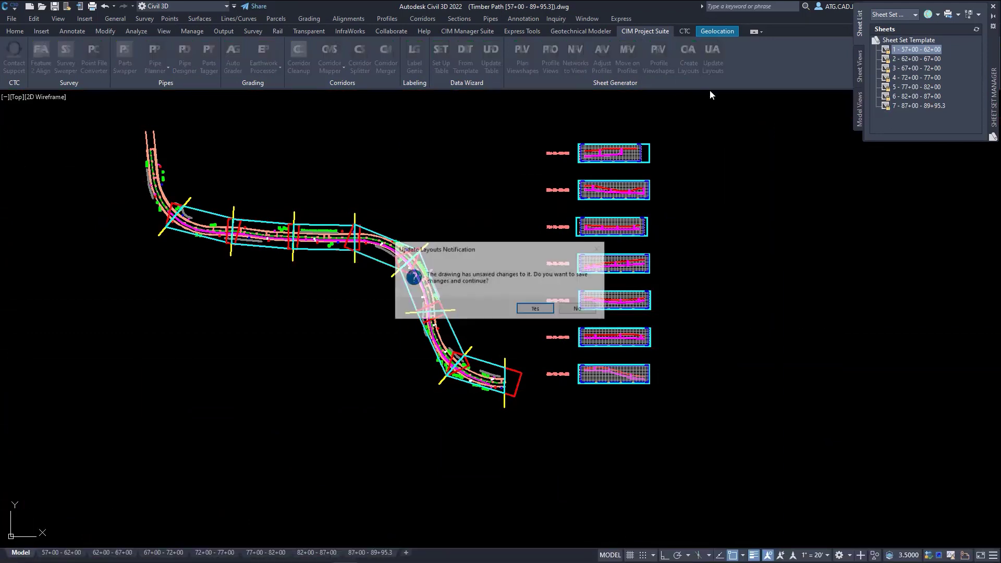
left_click(536, 309)
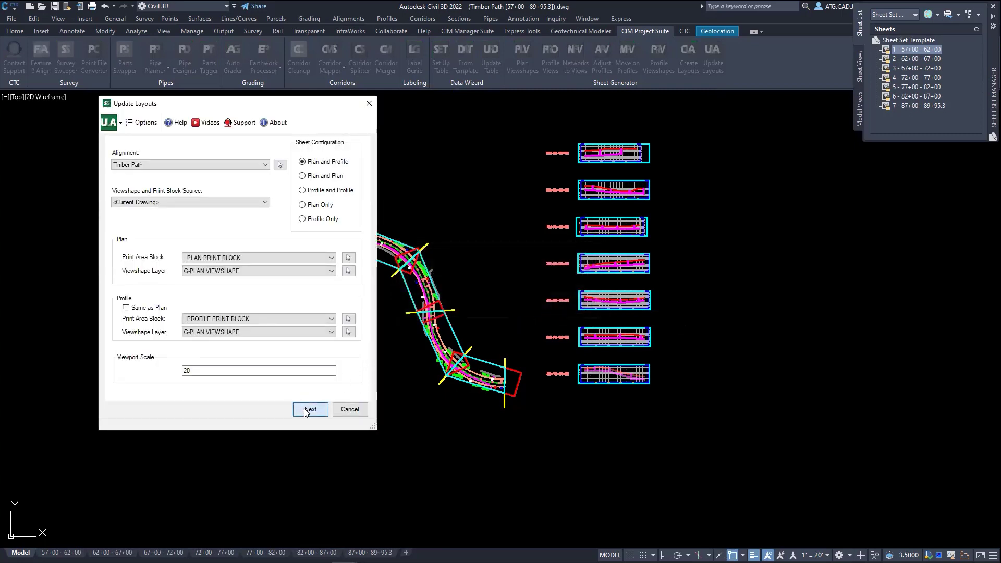
left_click(310, 410)
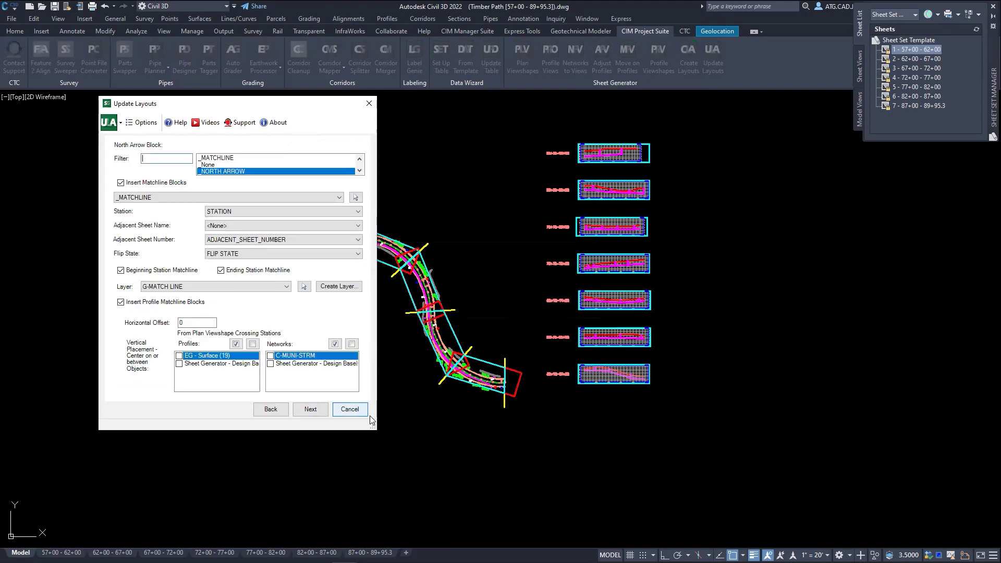
left_click(323, 413)
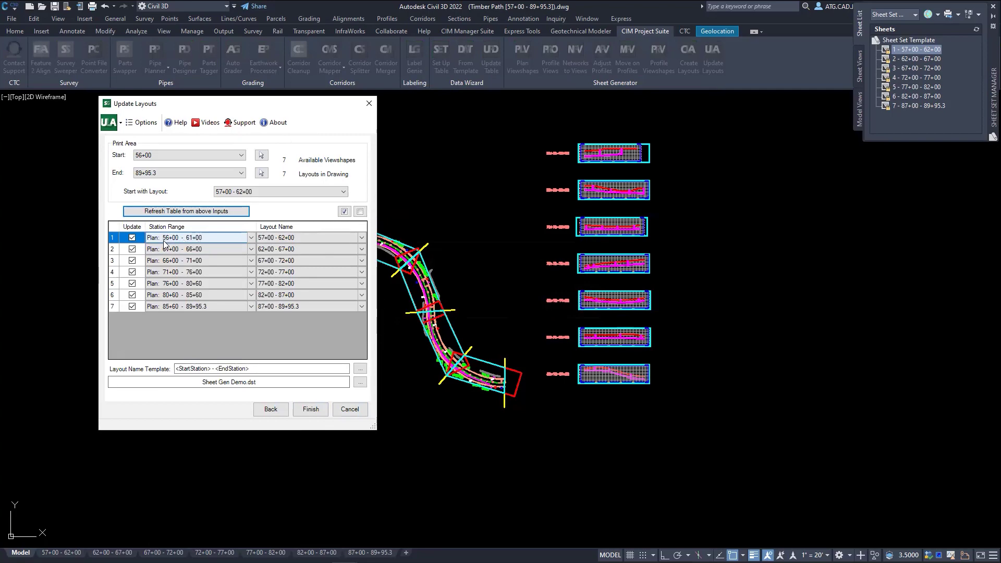
left_click(323, 411)
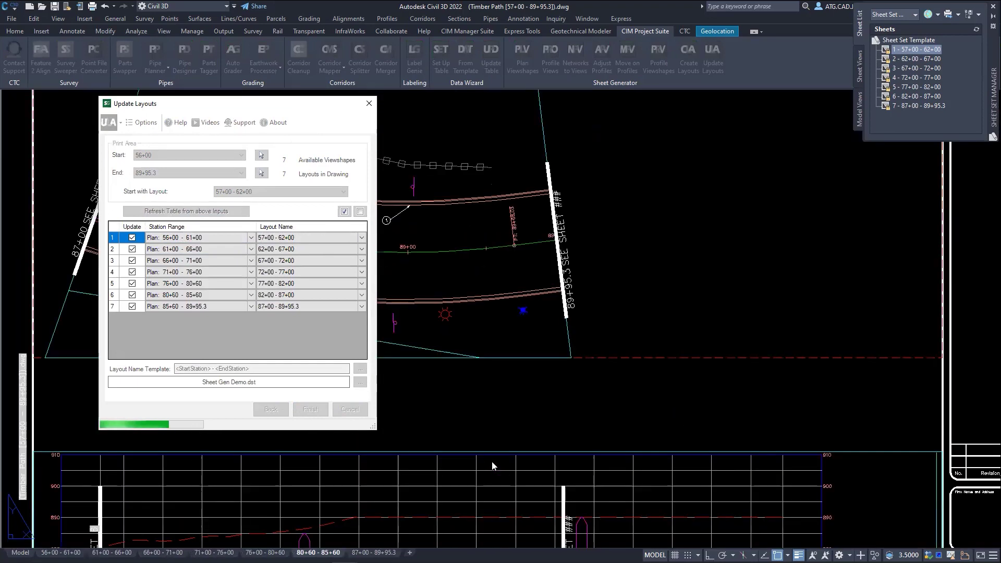
scroll(509, 259, "down", 3)
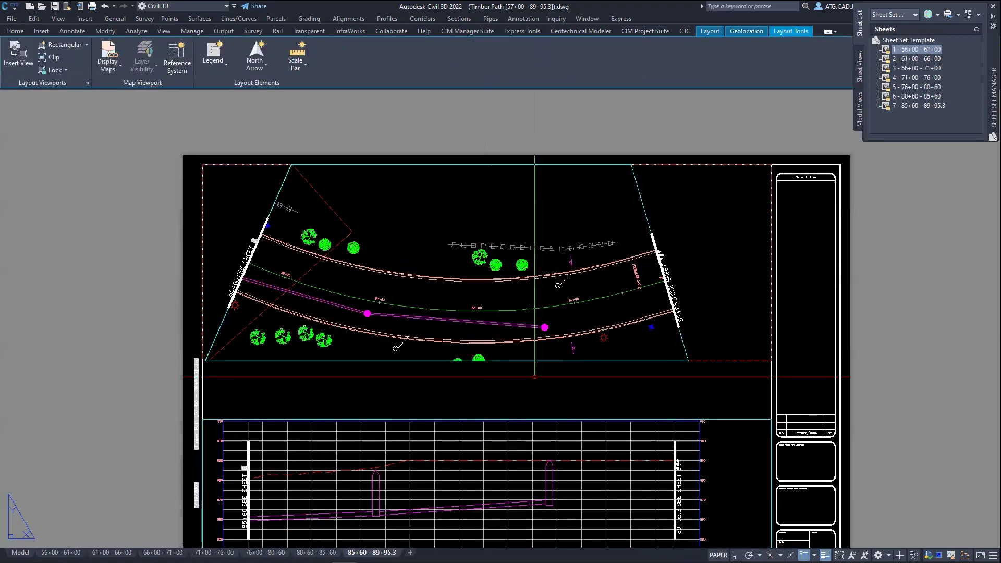